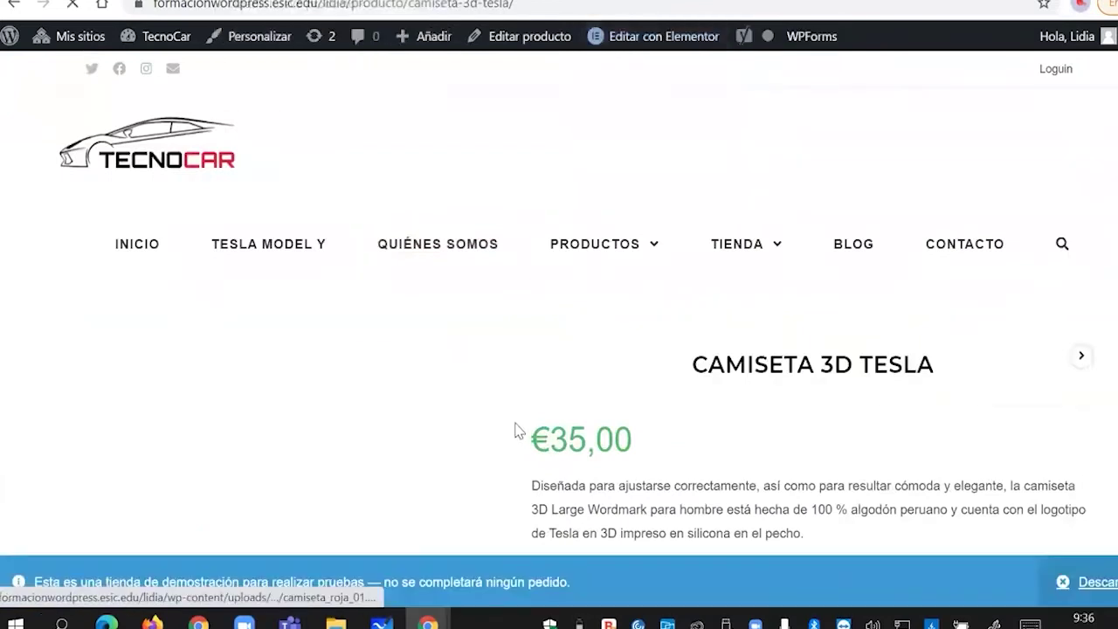
# - Copy the title CAMISETA 3D TESLA from the existing product page and paste it as the new product's name
pyautogui.scroll(5, 908, 471)
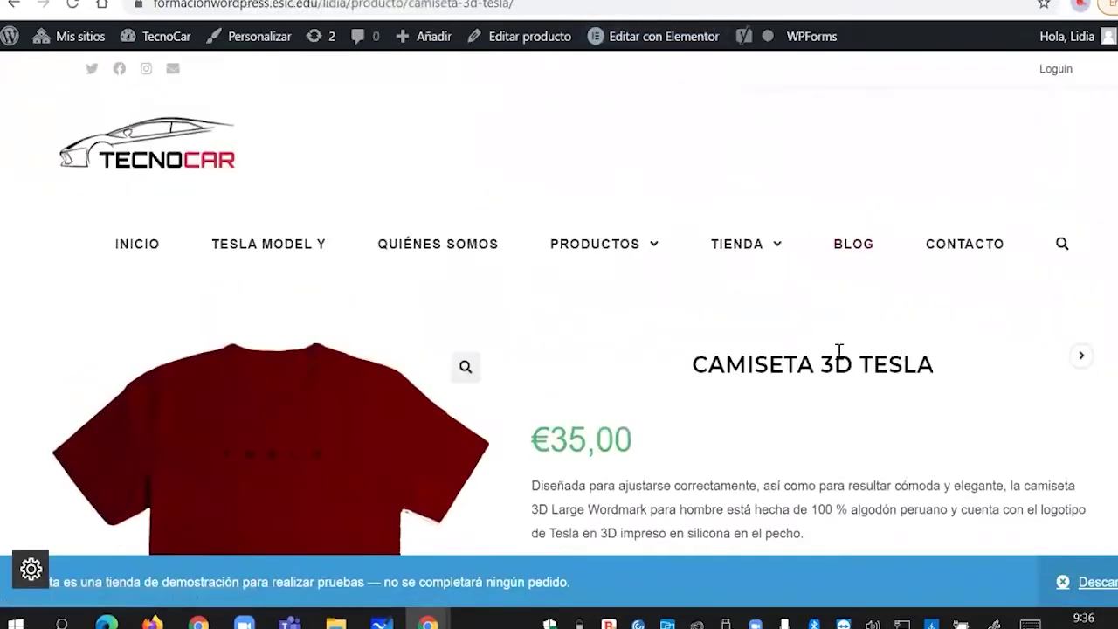
pyautogui.tripleClick(777, 360)
pyautogui.hotkey('ctrl', 'c')
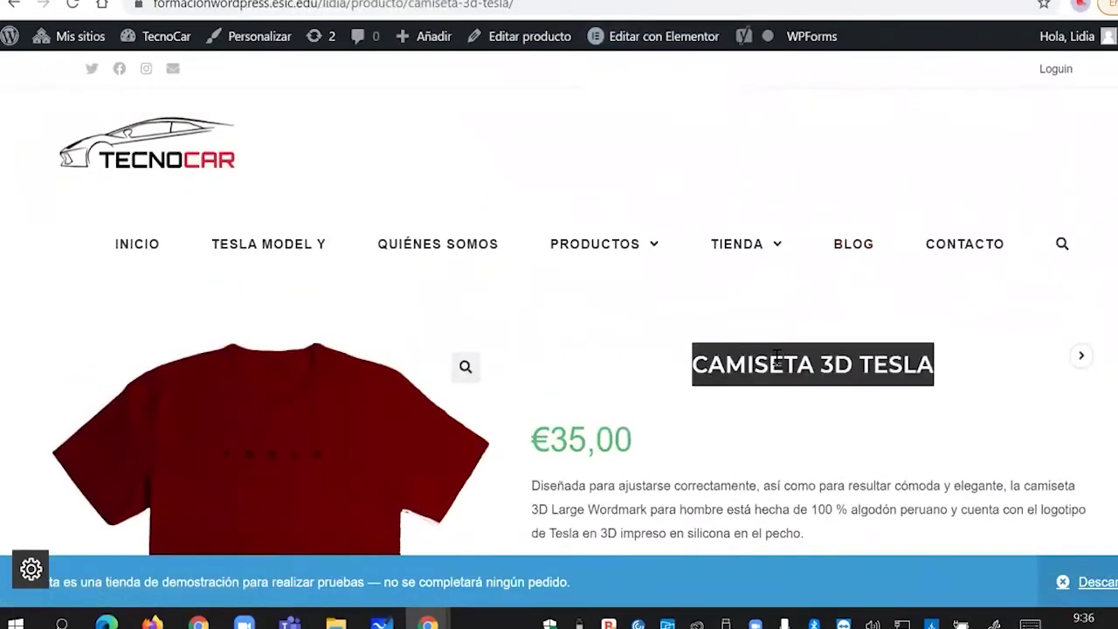
pyautogui.click(410, 0)
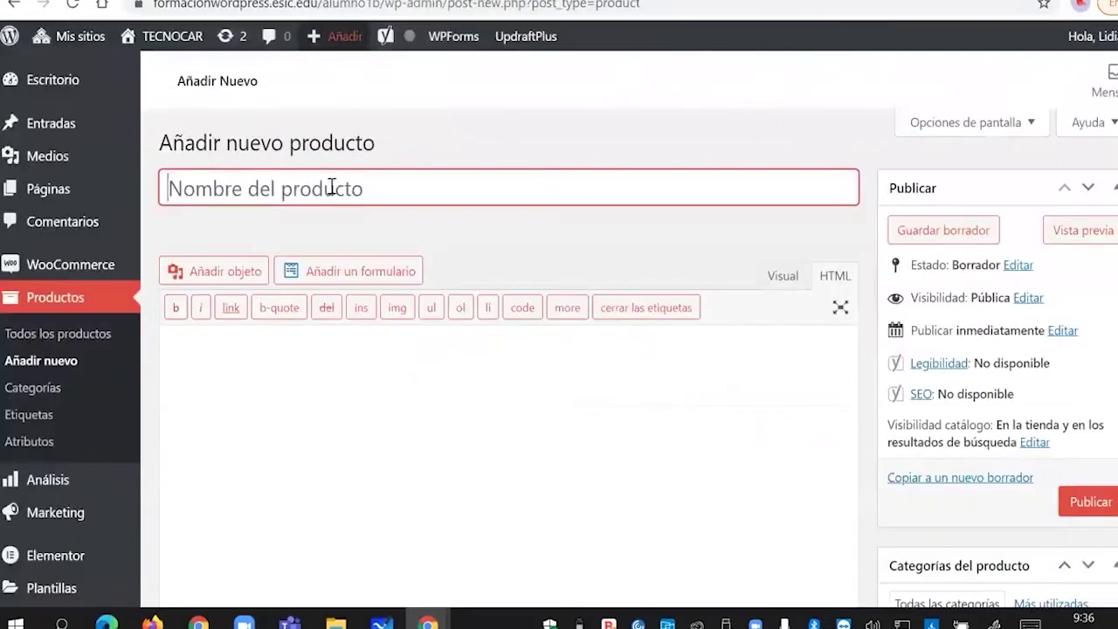
pyautogui.hotkey('ctrl', 'v')
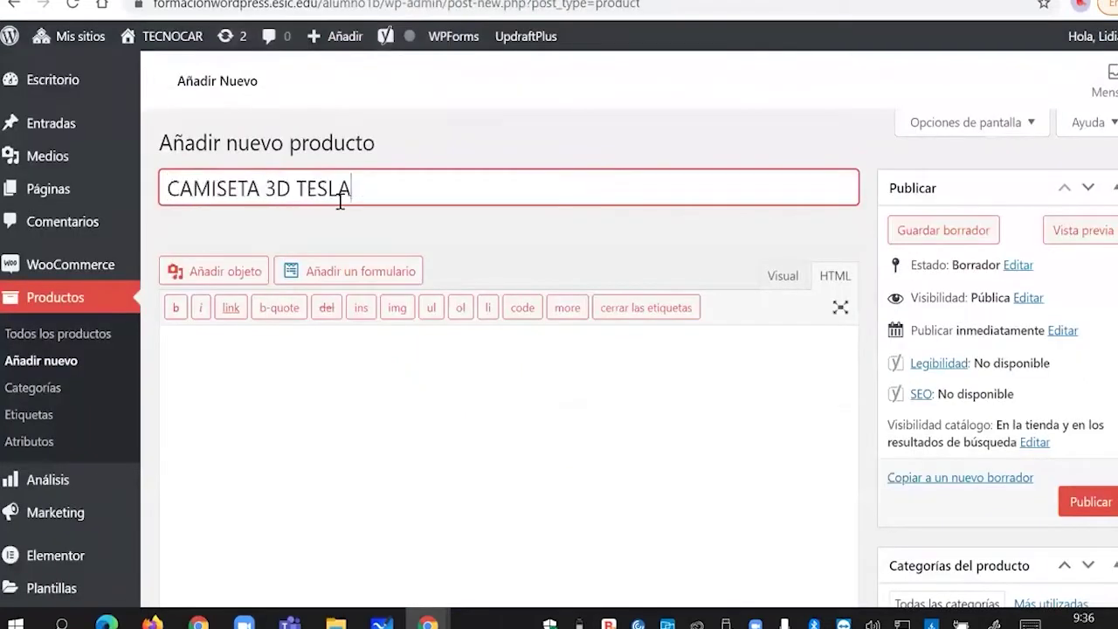
# - Look through the new product form, from the main description and Yoast SEO section to the product data and short description
pyautogui.click(428, 437)
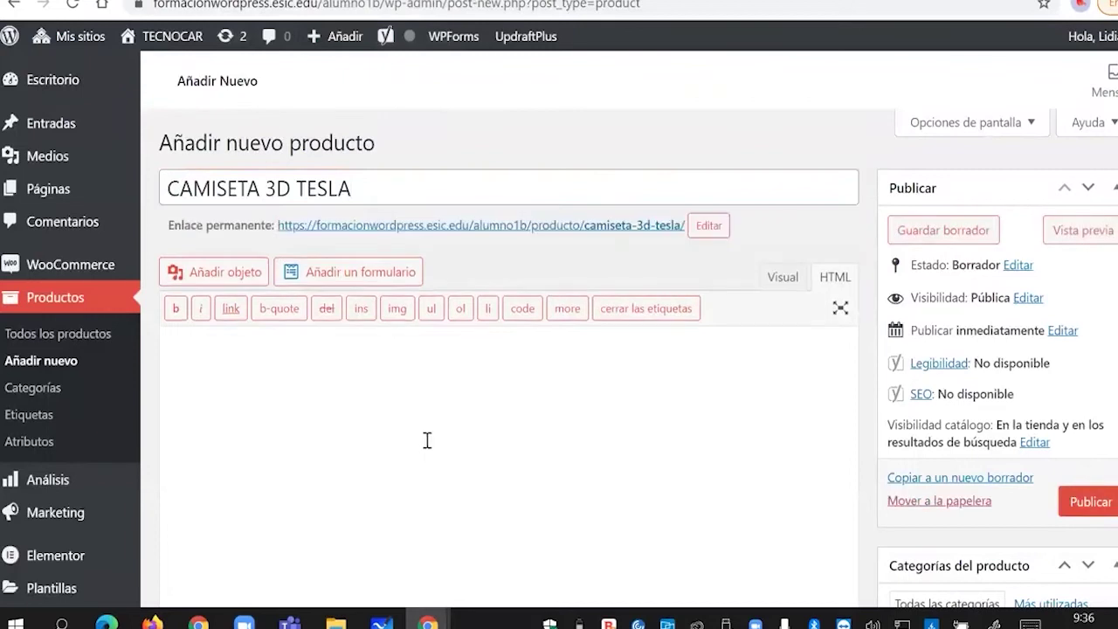
pyautogui.scroll(-3, 428, 380)
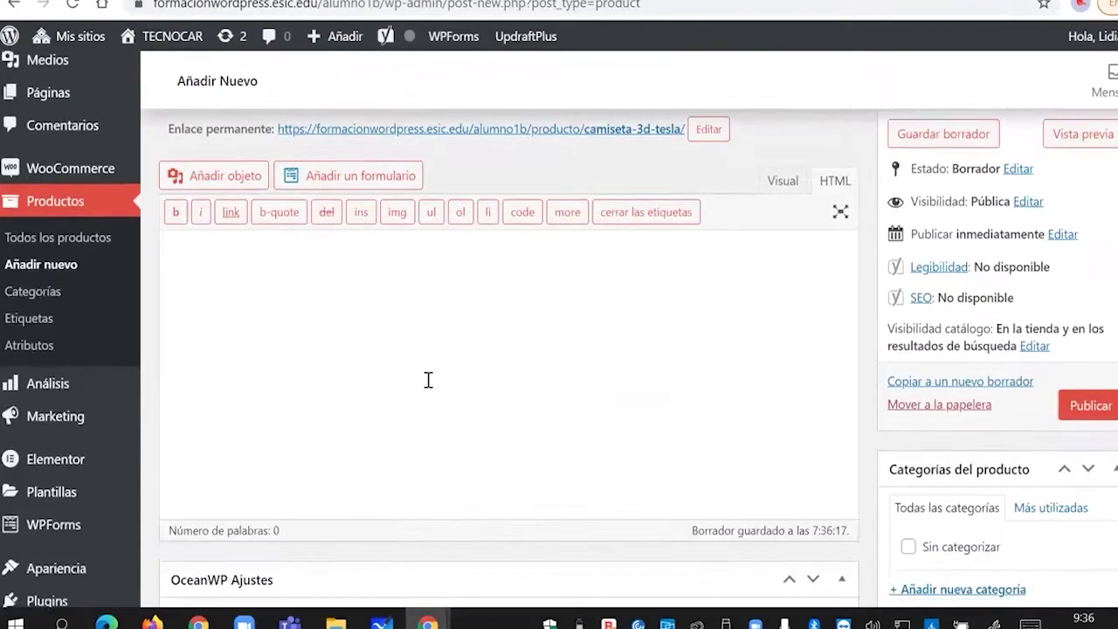
pyautogui.scroll(2, 427, 379)
pyautogui.scroll(-10, 400, 375)
pyautogui.scroll(-3, 387, 391)
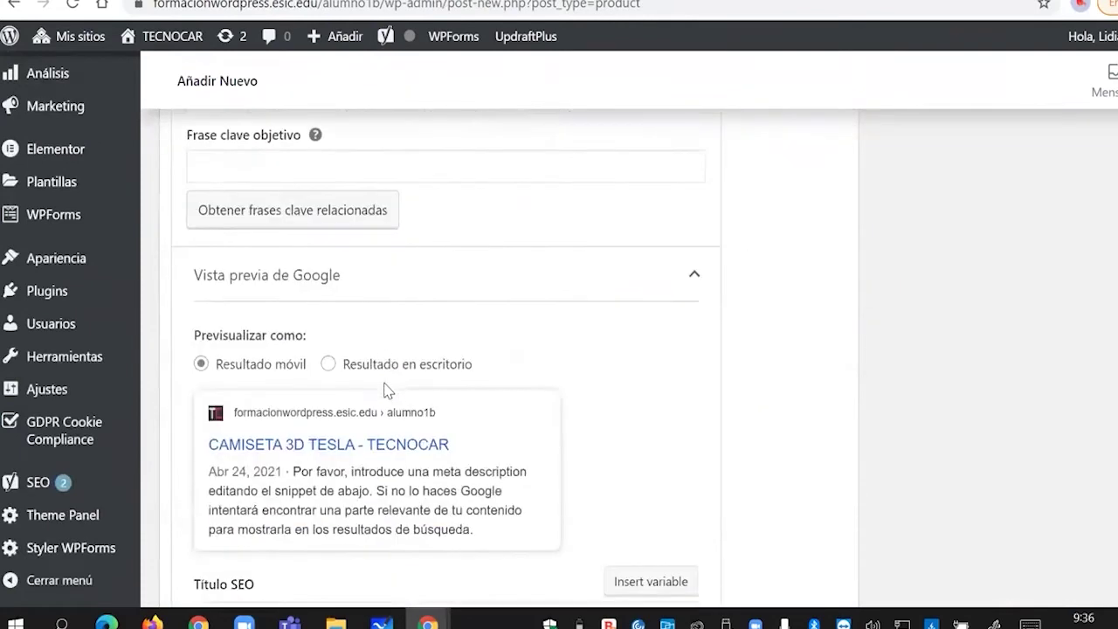
pyautogui.scroll(7, 387, 388)
pyautogui.scroll(-2, 387, 391)
pyautogui.scroll(-10, 387, 392)
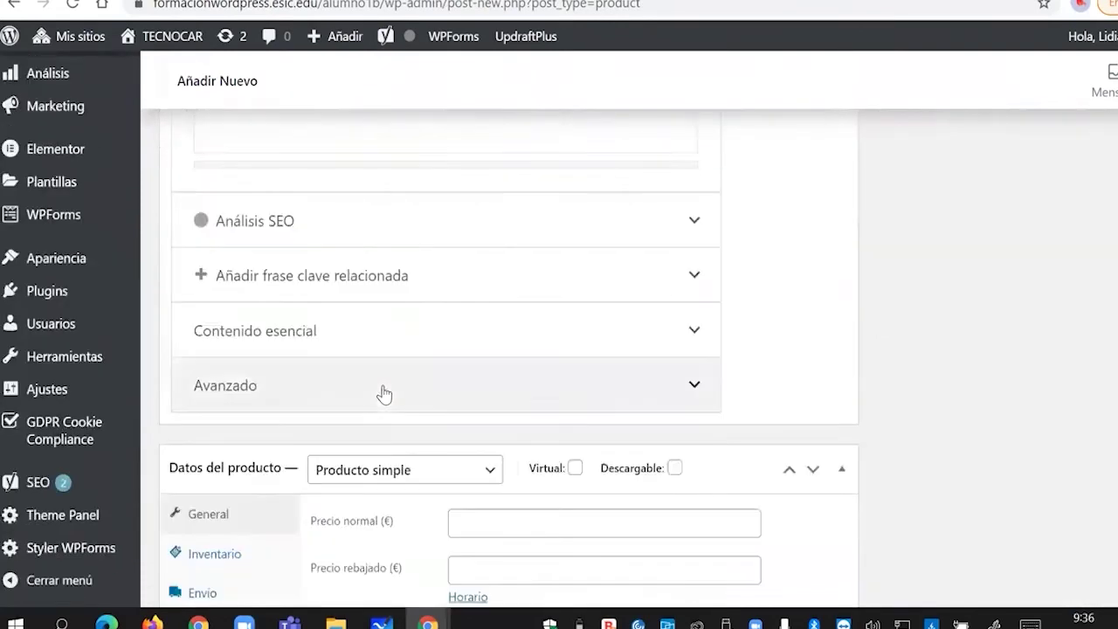
pyautogui.scroll(3, 382, 395)
pyautogui.scroll(-3, 381, 396)
pyautogui.click(308, 427)
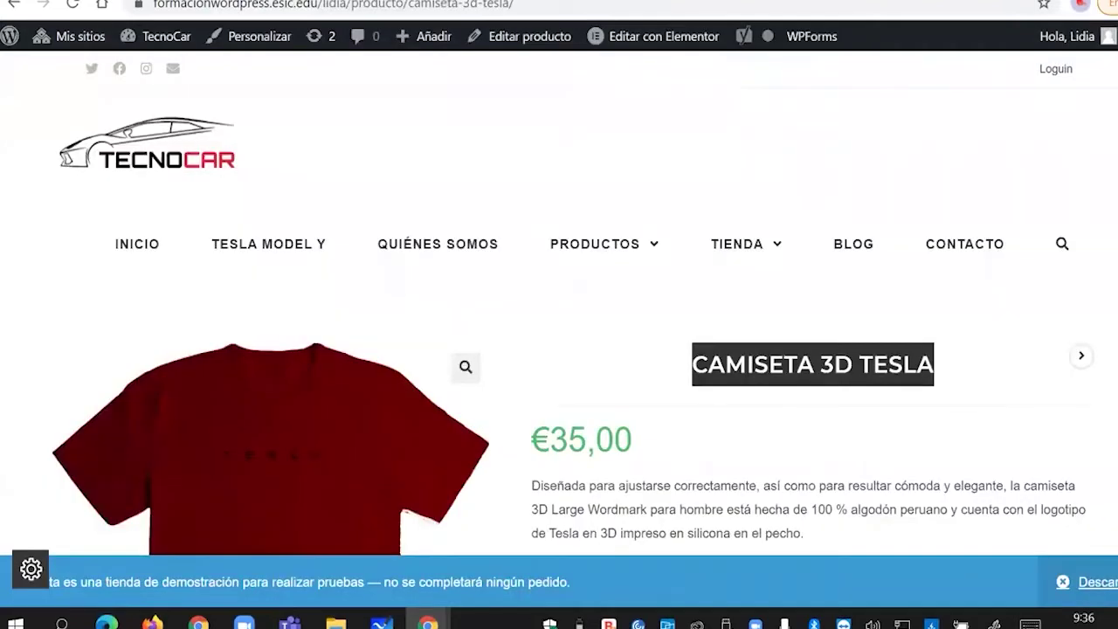
# - Open the Model S product page in the example shop and compare its short and long descriptions with the new product form's fields
pyautogui.moveTo(594, 244)
pyautogui.click(274, 510)
pyautogui.scroll(-5, 542, 480)
pyautogui.scroll(3, 542, 480)
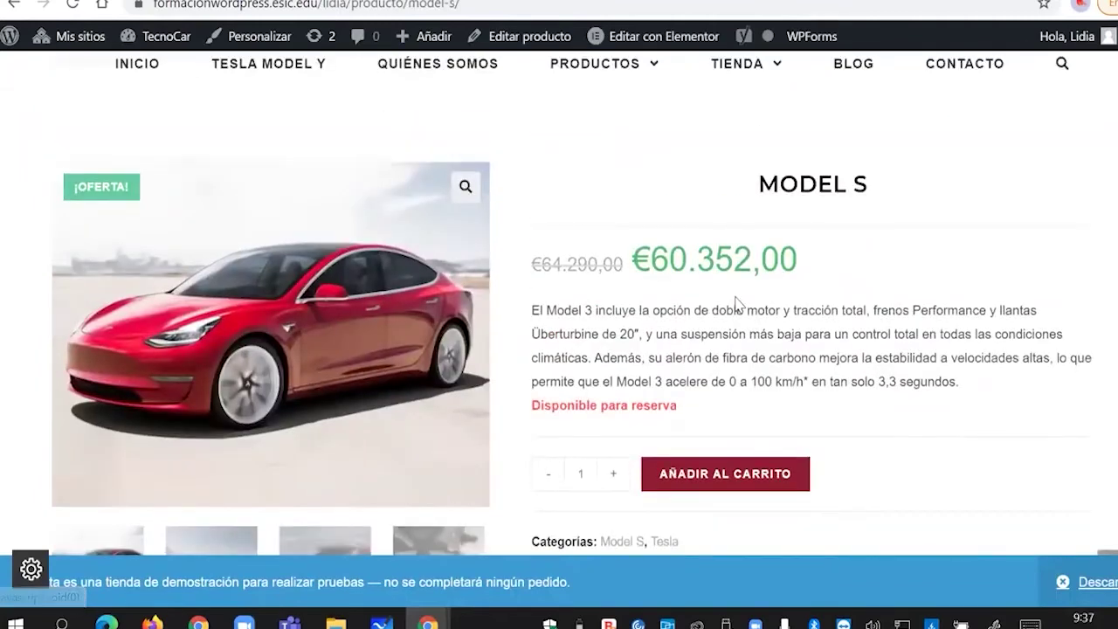
pyautogui.scroll(-8, 696, 407)
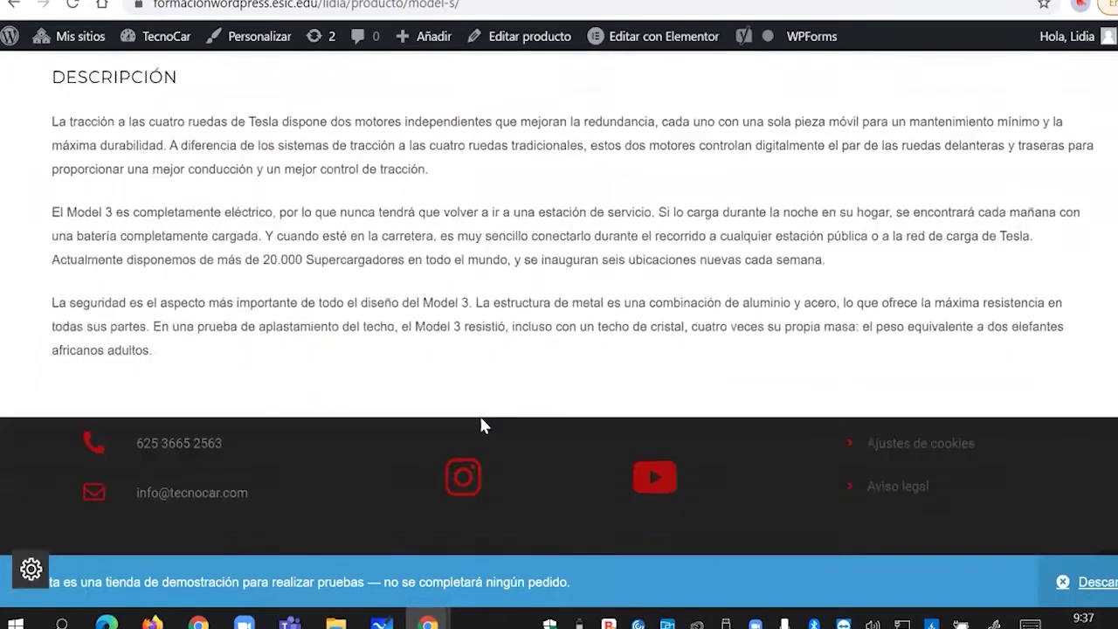
pyautogui.scroll(3, 482, 419)
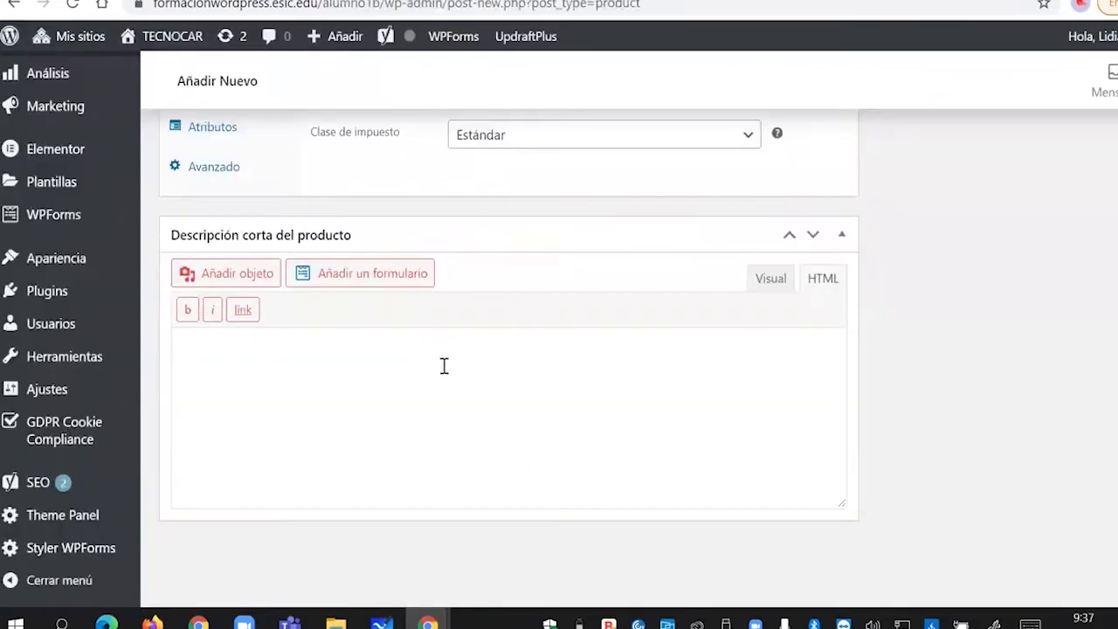
pyautogui.scroll(10, 440, 332)
pyautogui.scroll(10, 442, 365)
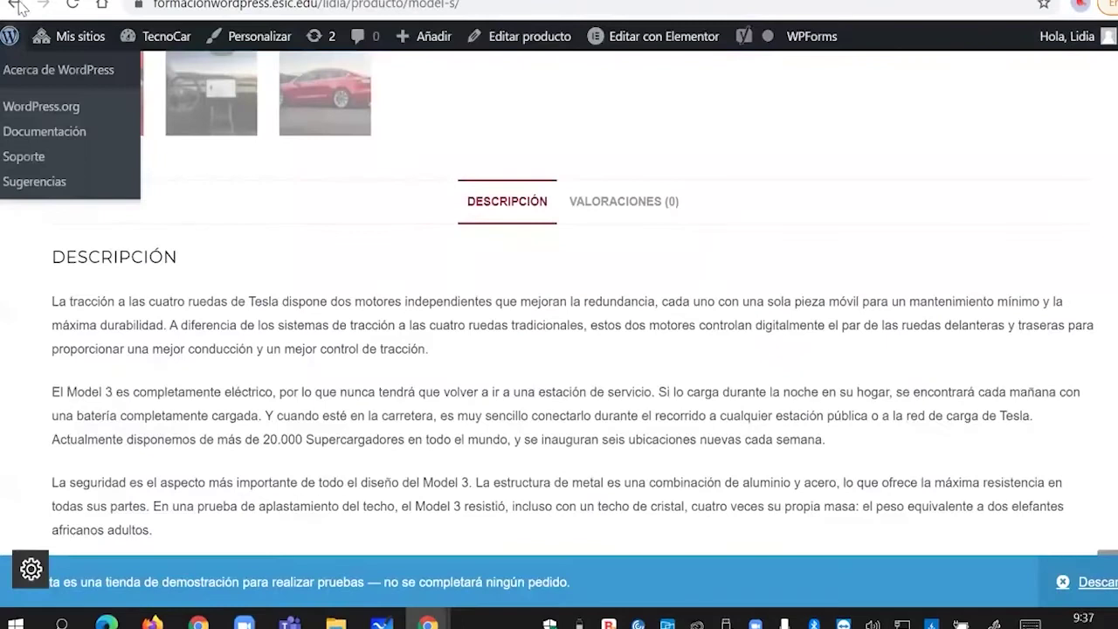
# - Check the T-shirt's categories on the example product page and add the new category Hombre to the new product
pyautogui.click(16, 6)
pyautogui.scroll(-15, 668, 387)
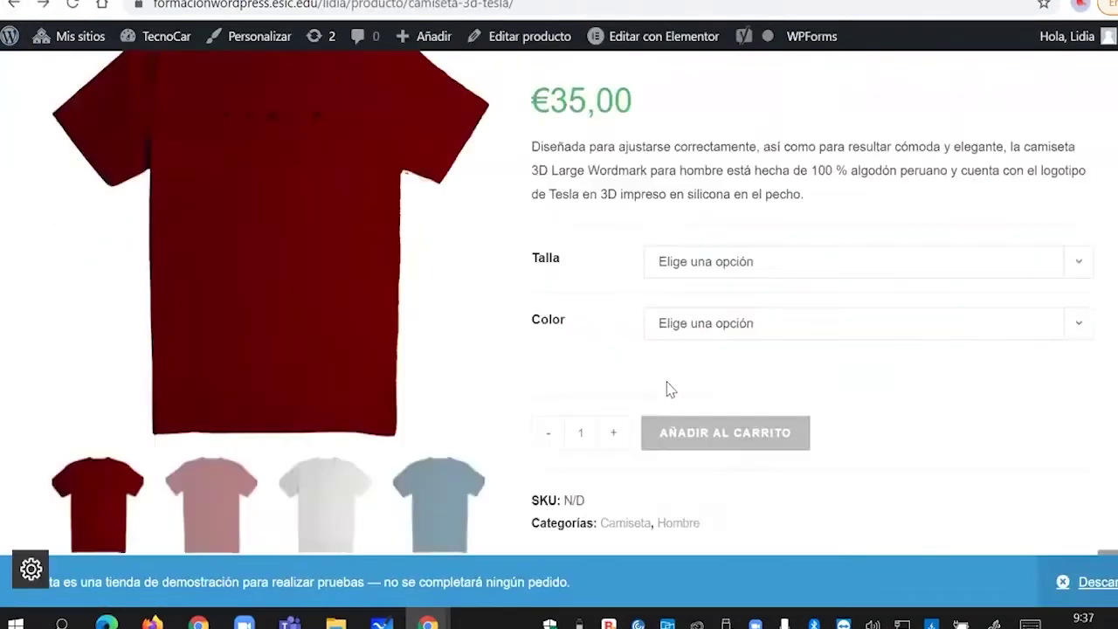
pyautogui.scroll(5, 668, 389)
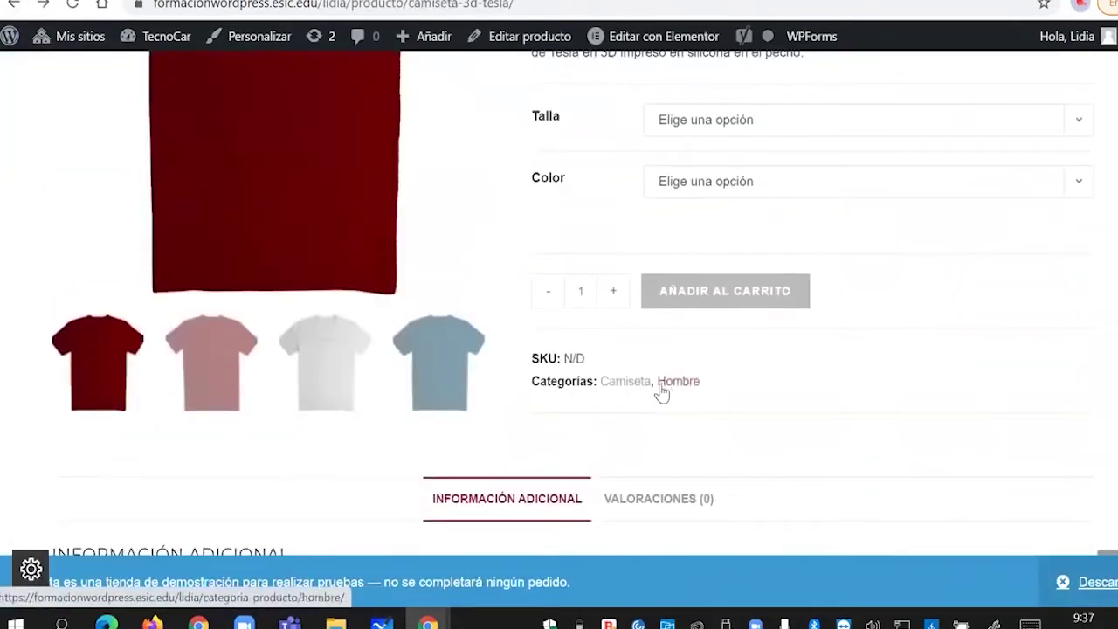
pyautogui.scroll(5, 661, 388)
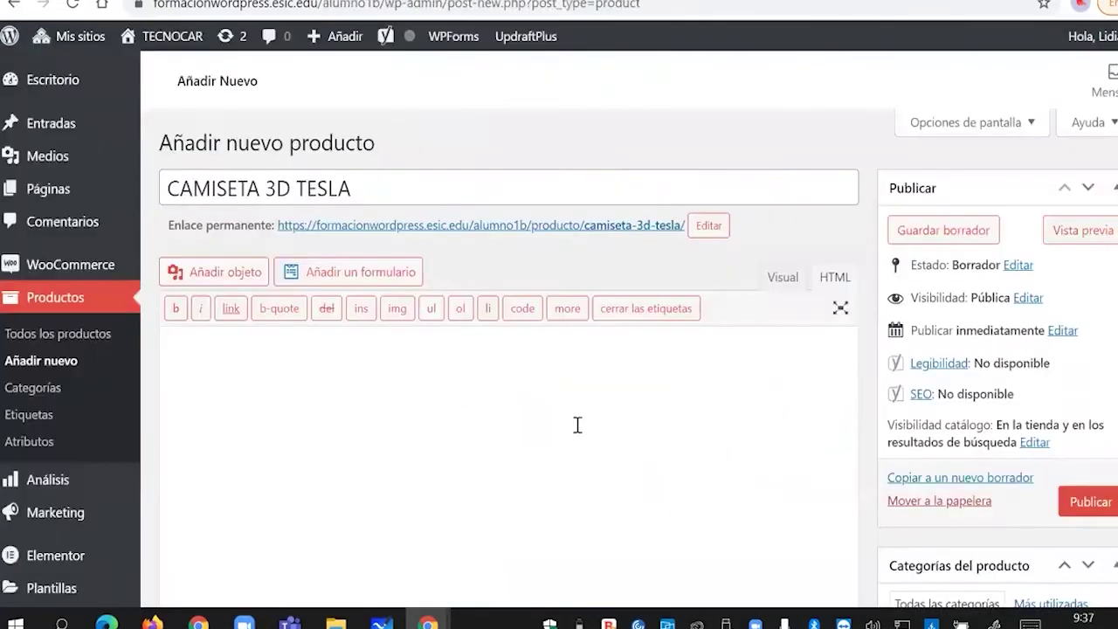
pyautogui.scroll(-2, 826, 373)
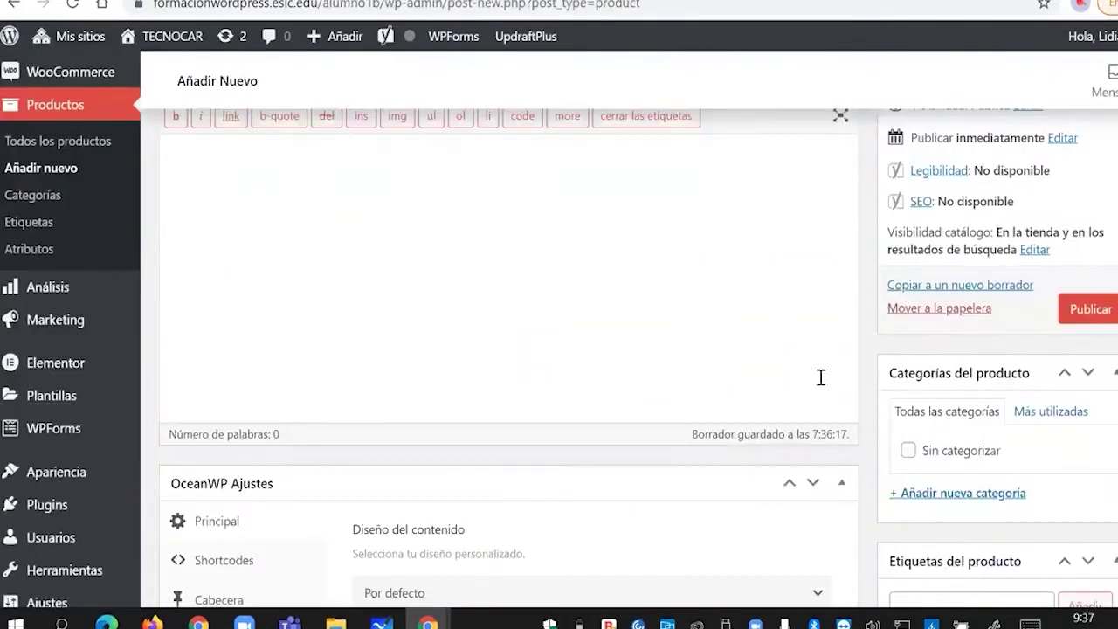
pyautogui.scroll(-1, 821, 376)
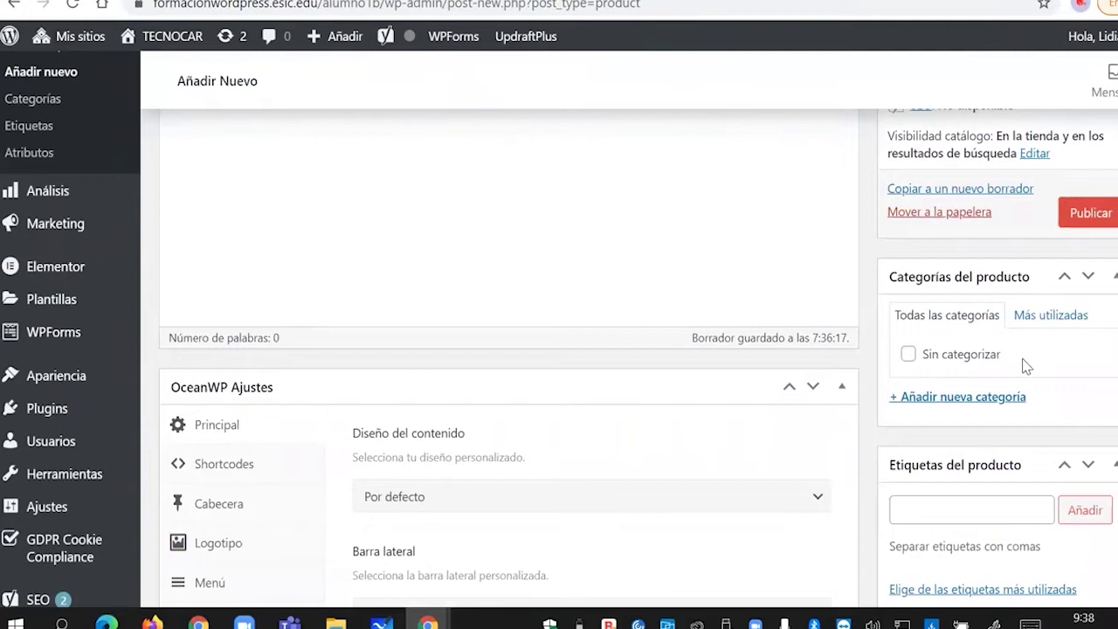
pyautogui.click(964, 398)
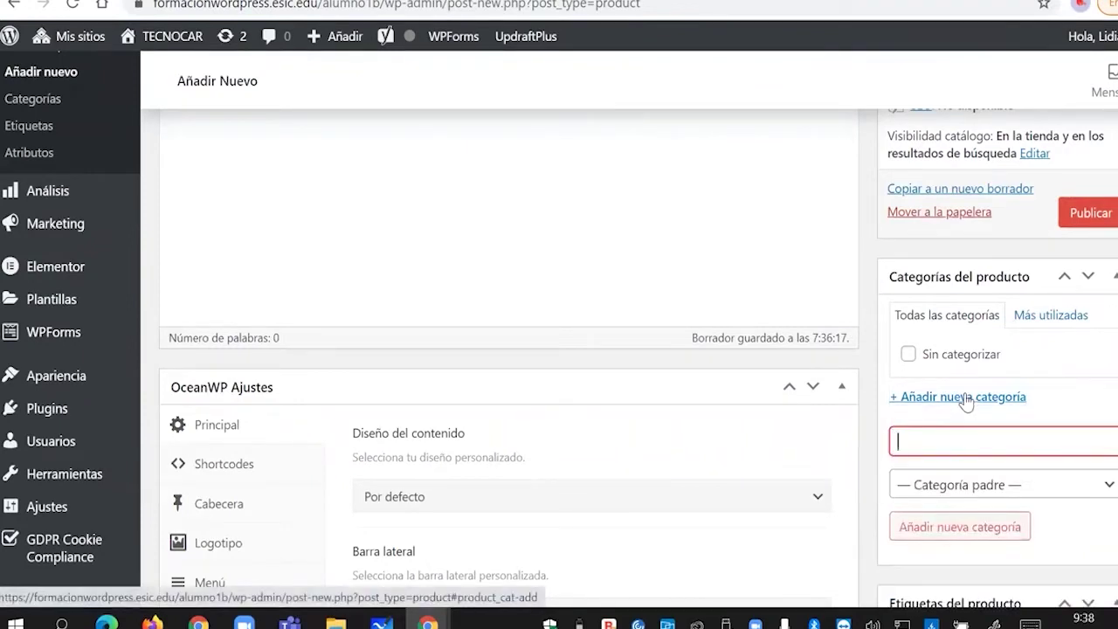
pyautogui.write('Hombre')
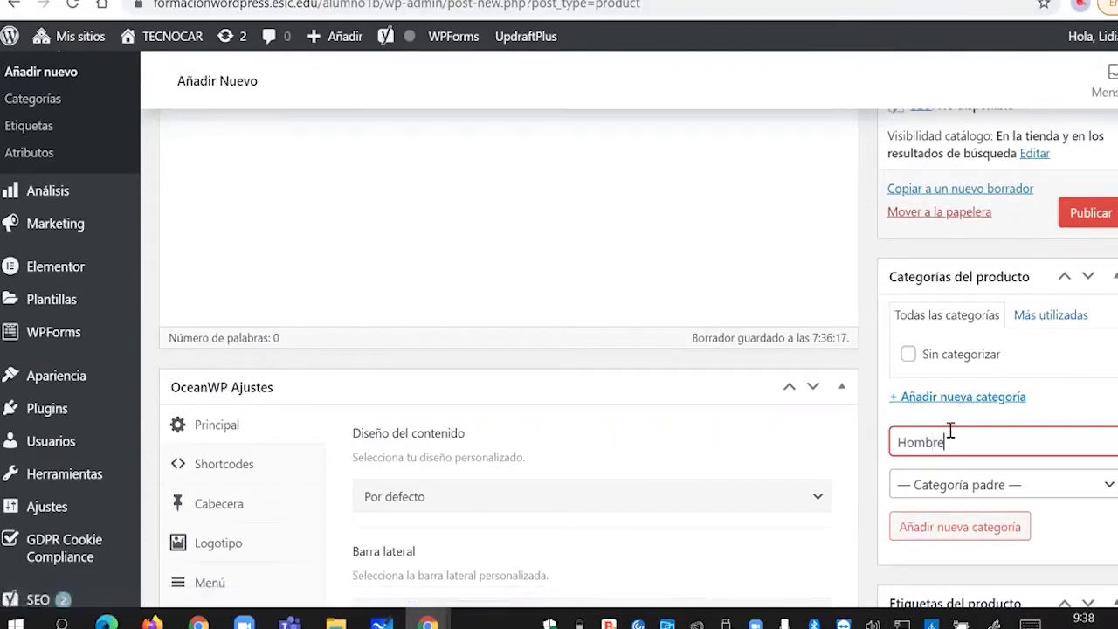
pyautogui.click(934, 534)
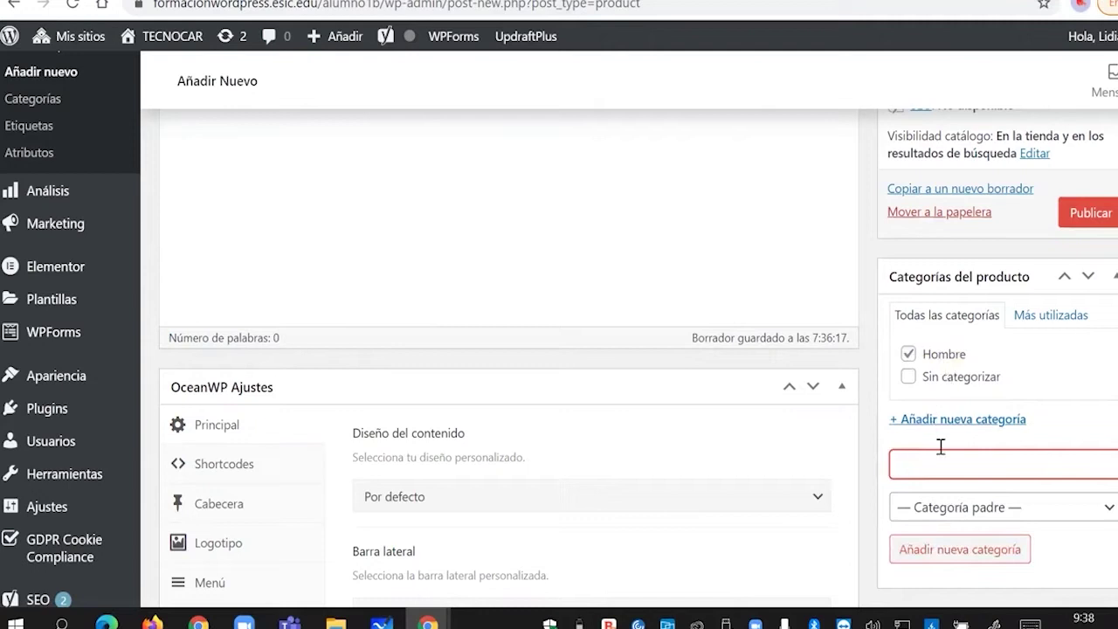
# - Add a new product category Camiseta with Hombre as its parent category
pyautogui.write('camiseta')
pyautogui.moveTo(903, 465); pyautogui.dragTo(882, 475)
pyautogui.write('C')
pyautogui.click(1016, 511)
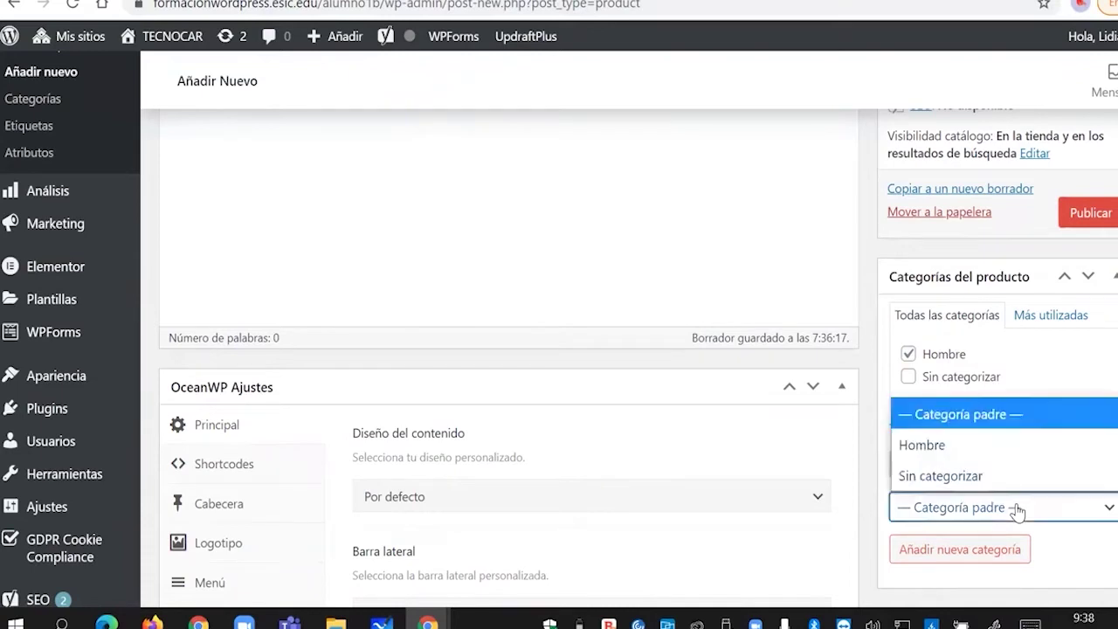
pyautogui.click(1006, 454)
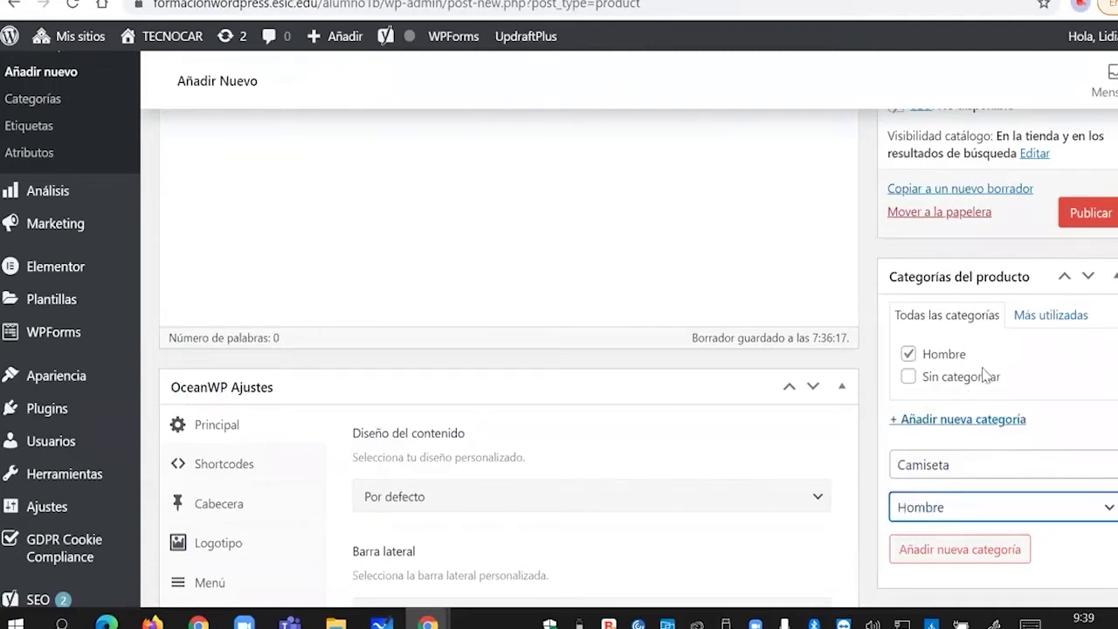
pyautogui.click(985, 560)
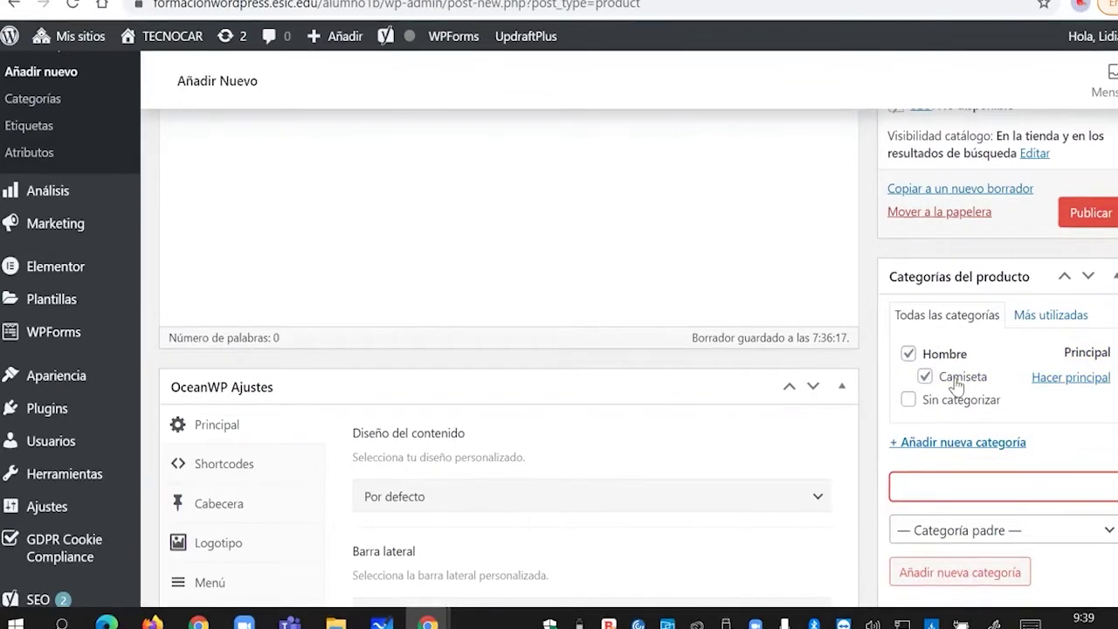
# - Add the product tags "camisetas" and "camisetas tesla"
pyautogui.scroll(-2, 958, 445)
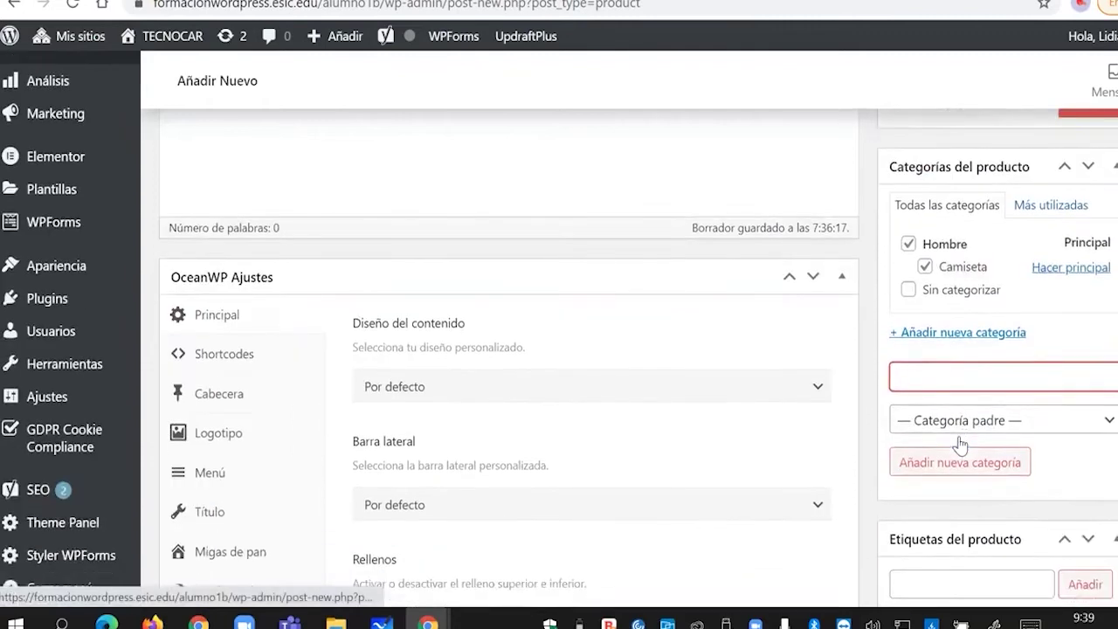
pyautogui.scroll(-3, 958, 445)
pyautogui.click(960, 407)
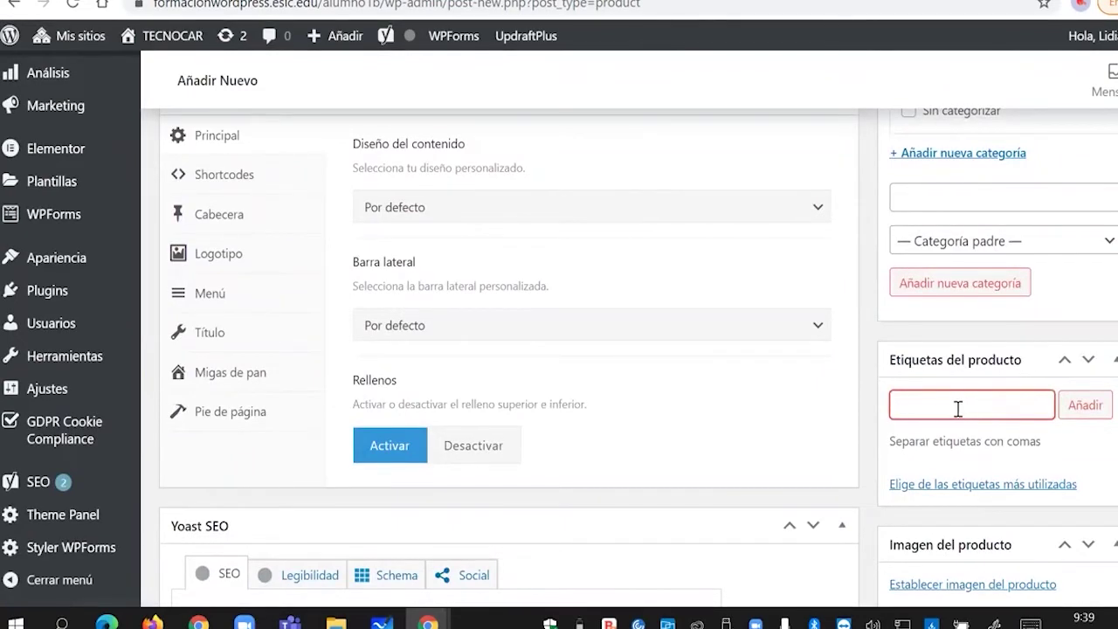
pyautogui.write('camiset')
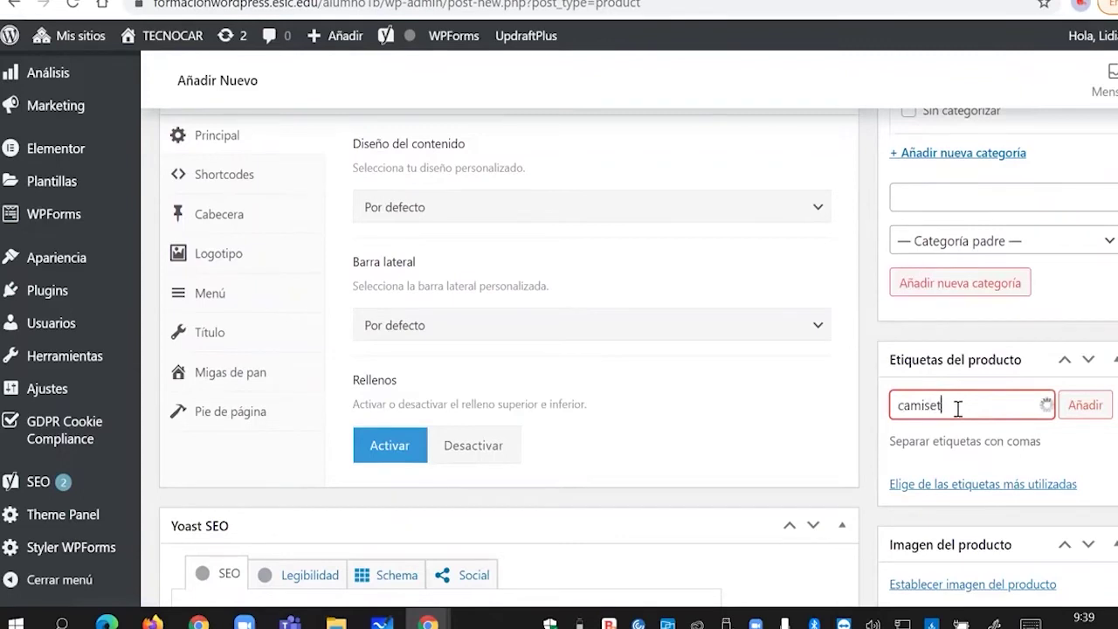
pyautogui.write('as, ca')
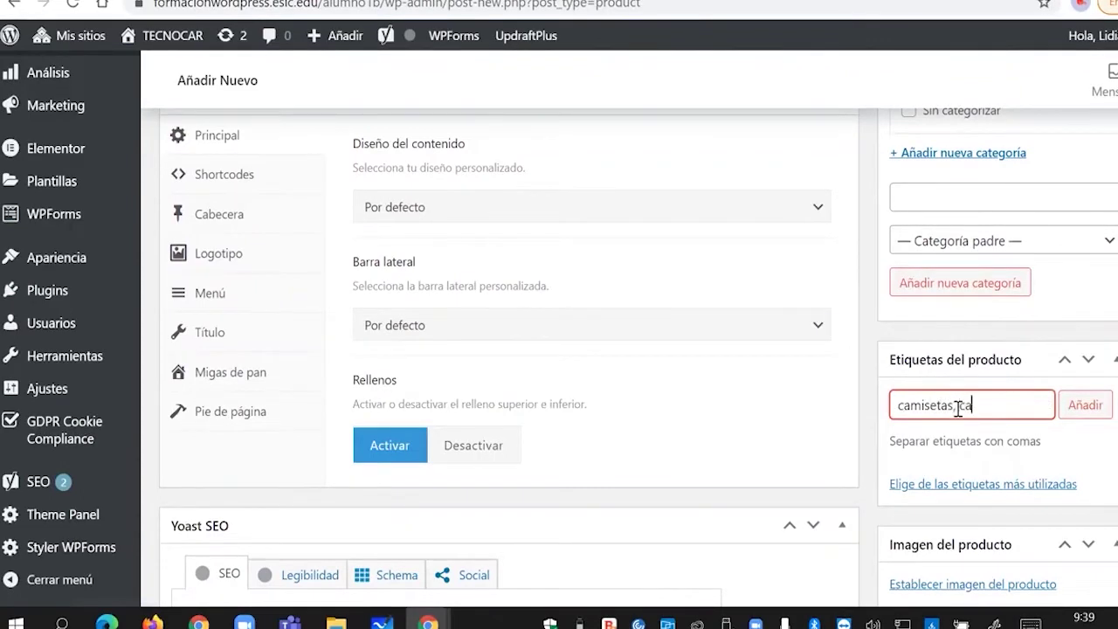
pyautogui.write('misetas tela')
pyautogui.click(1028, 405)
pyautogui.write('s')
pyautogui.click(1085, 404)
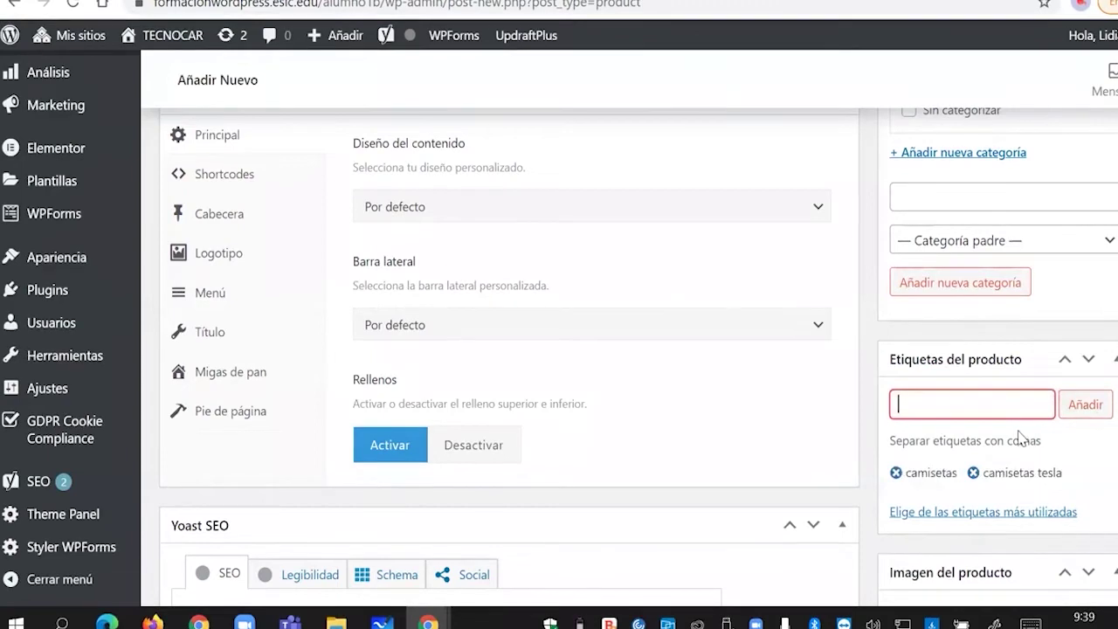
# - Examine the main image and the colour variants in the gallery on the example T-shirt's product page
pyautogui.scroll(-3, 1018, 434)
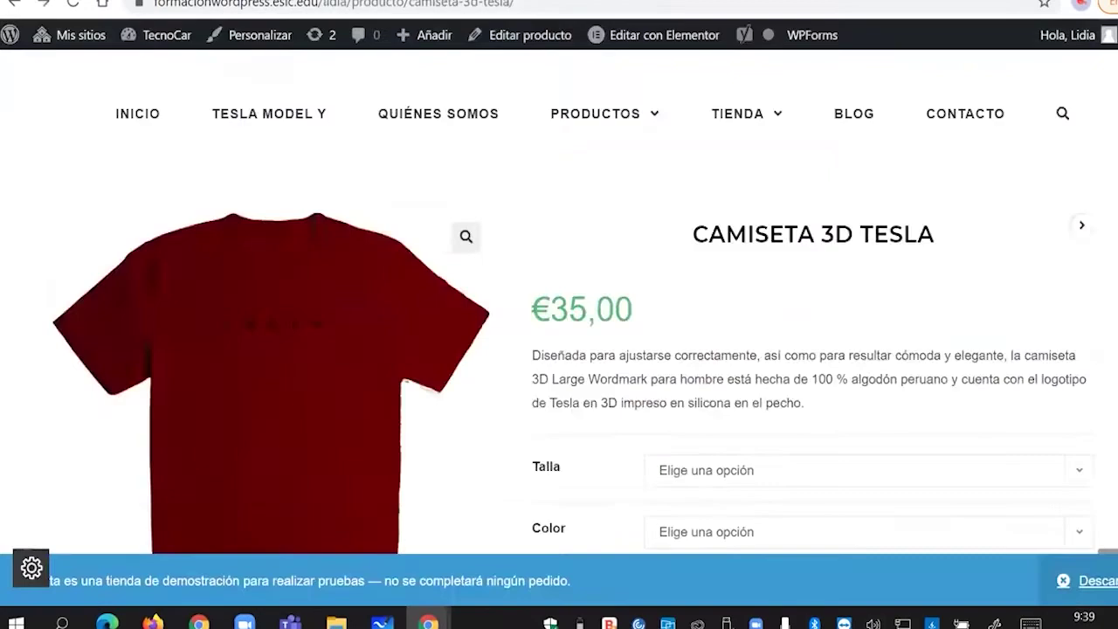
pyautogui.scroll(-2, 1088, 504)
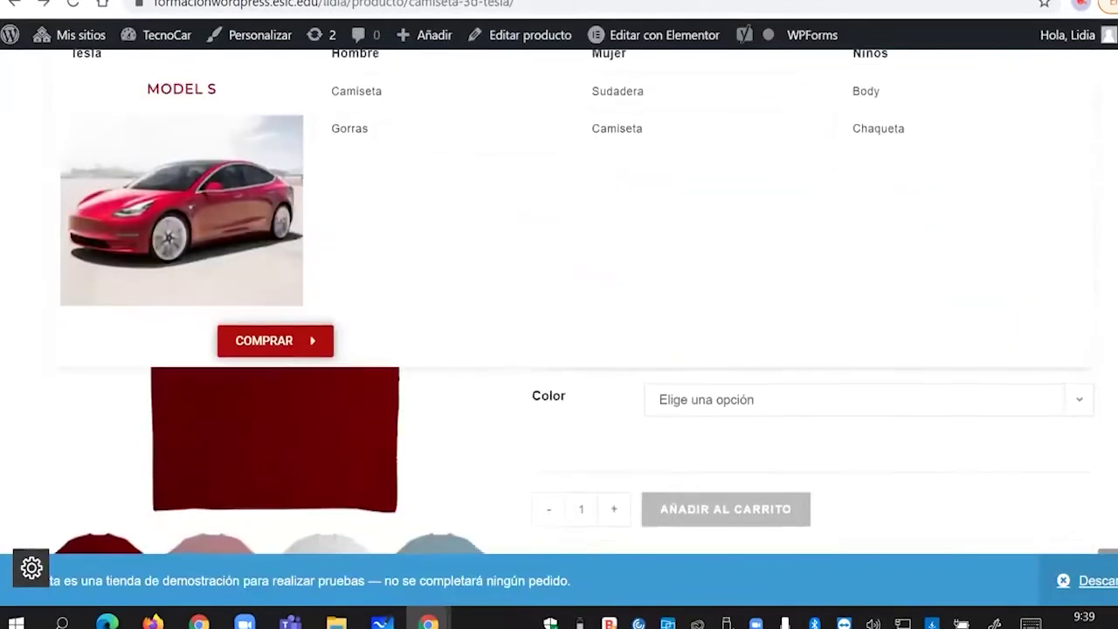
pyautogui.scroll(-2, 402, 262)
pyautogui.scroll(2, 402, 262)
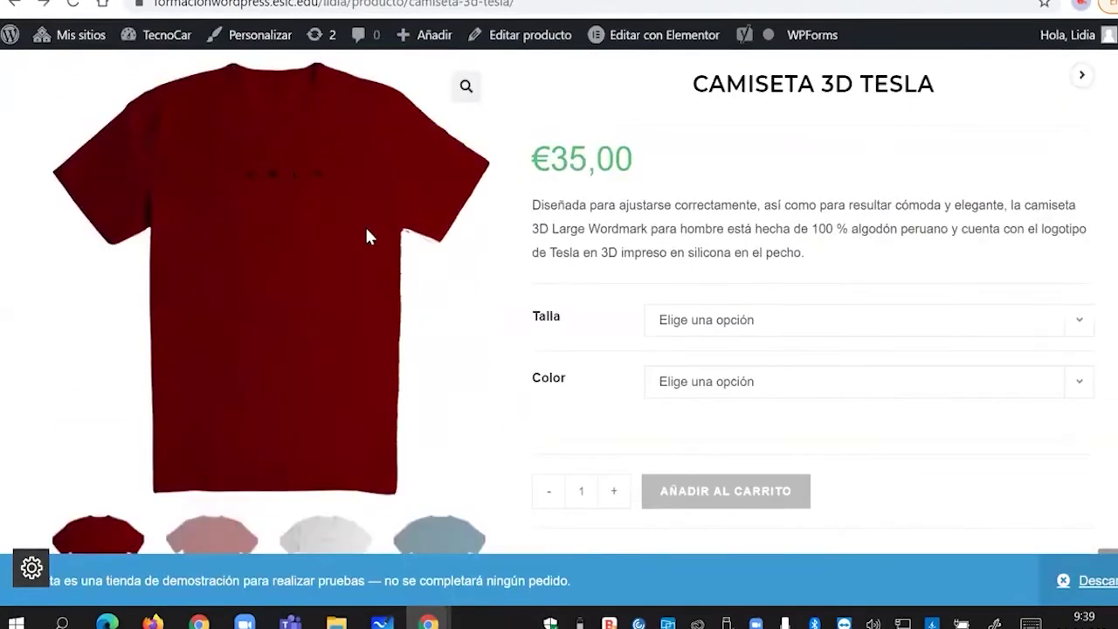
pyautogui.scroll(-1, 768, 390)
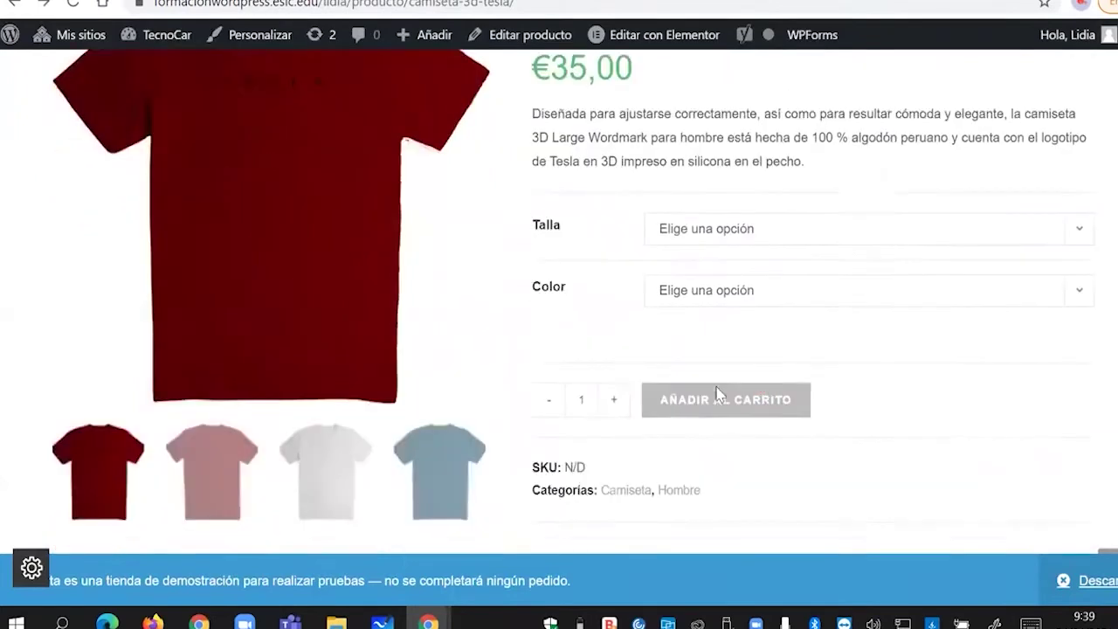
pyautogui.scroll(-1, 766, 390)
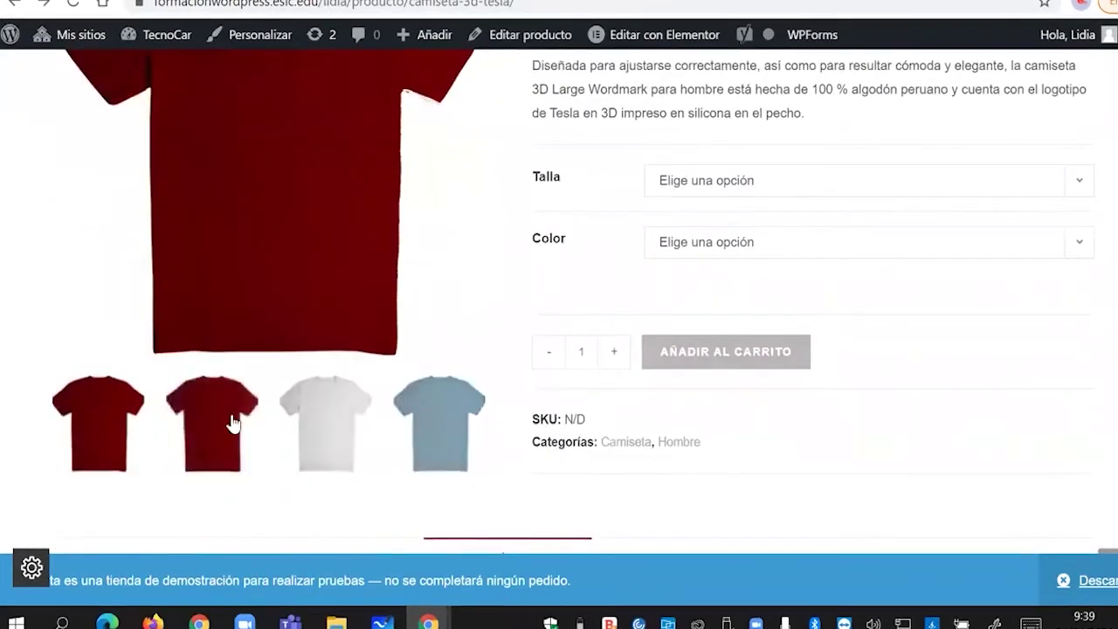
pyautogui.click(187, 425)
pyautogui.click(342, 429)
pyautogui.click(427, 443)
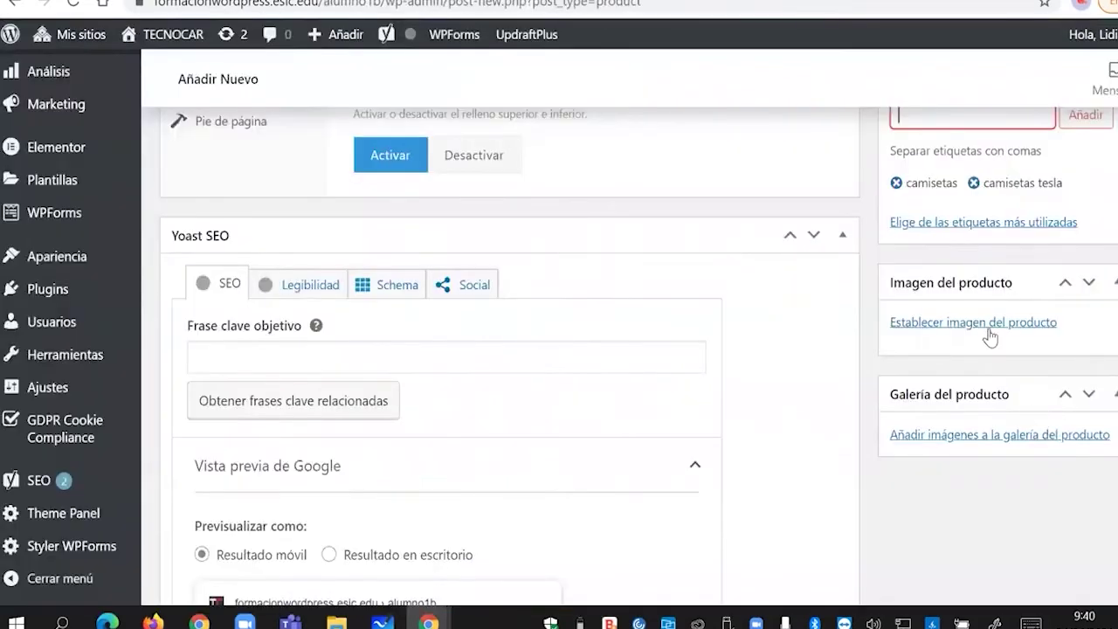
# - Set the red T-shirt camiseta_roja_01.png from the media library as the product image
pyautogui.click(989, 330)
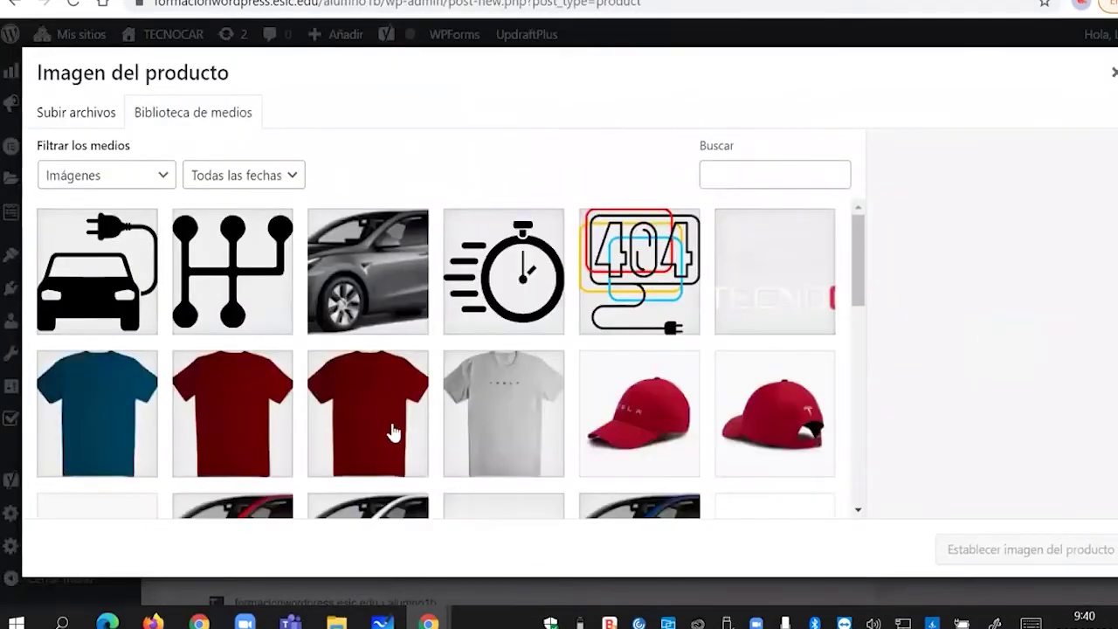
pyautogui.scroll(-1, 389, 428)
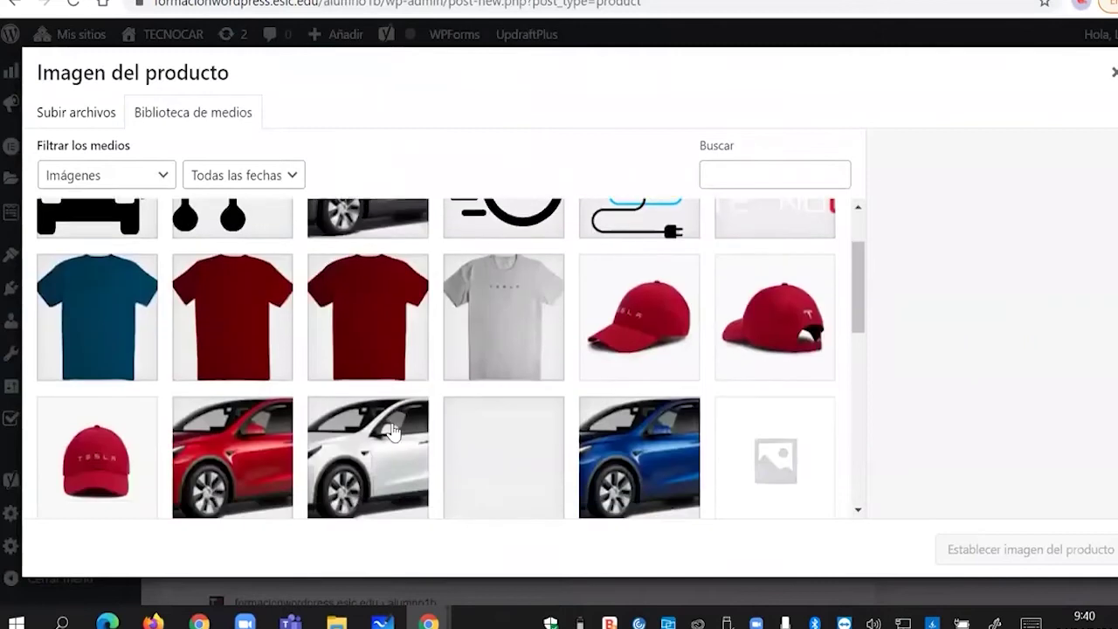
pyautogui.click(365, 347)
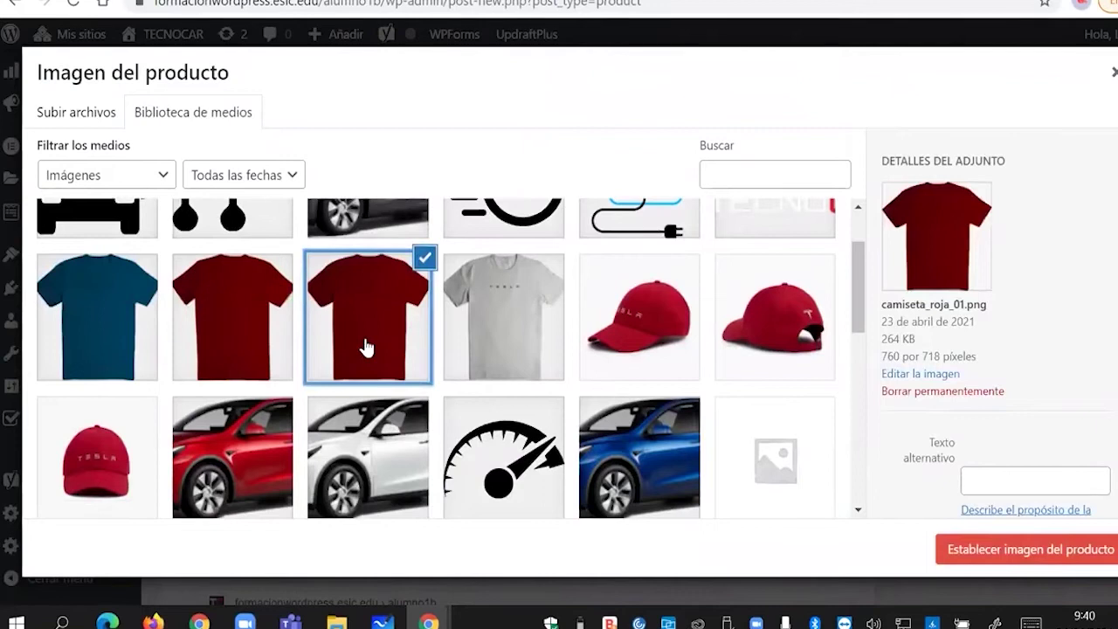
pyautogui.click(1023, 550)
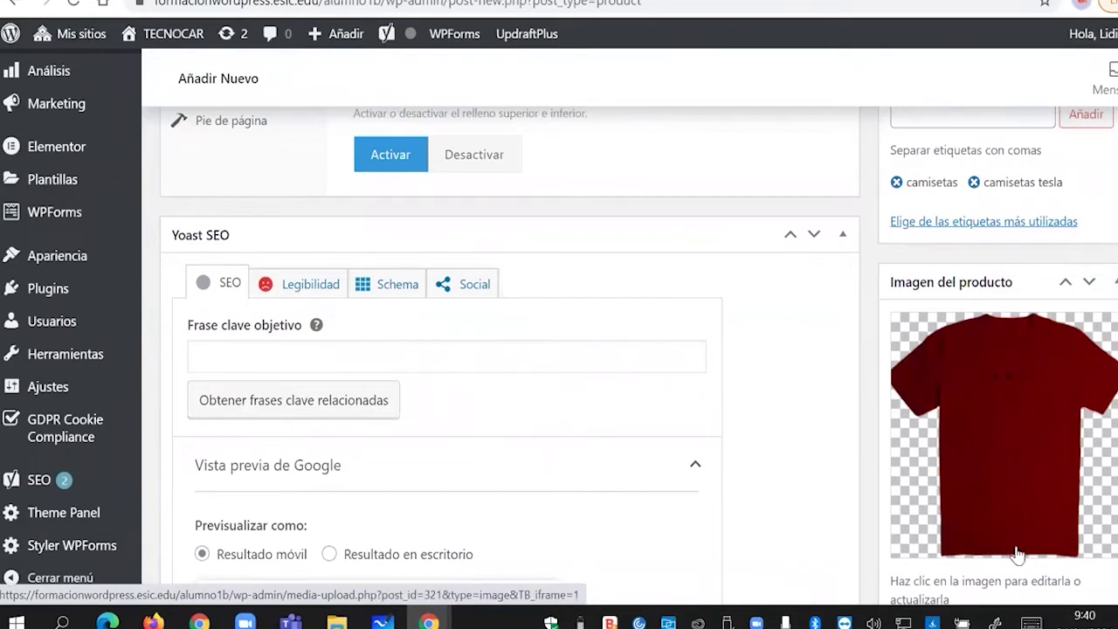
# - Add the blue T-shirt, camiseta_roja_02.png and camiseta_gris.png from the media library to the product gallery
pyautogui.click(1017, 555)
pyautogui.scroll(-2, 419, 399)
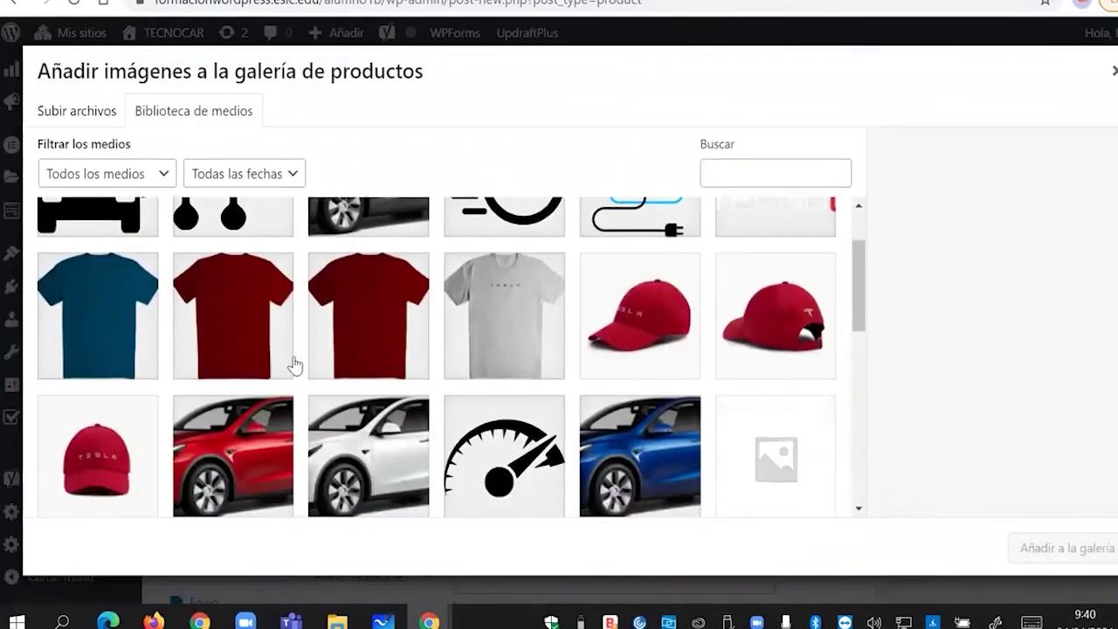
pyautogui.click(123, 352)
pyautogui.click(235, 362)
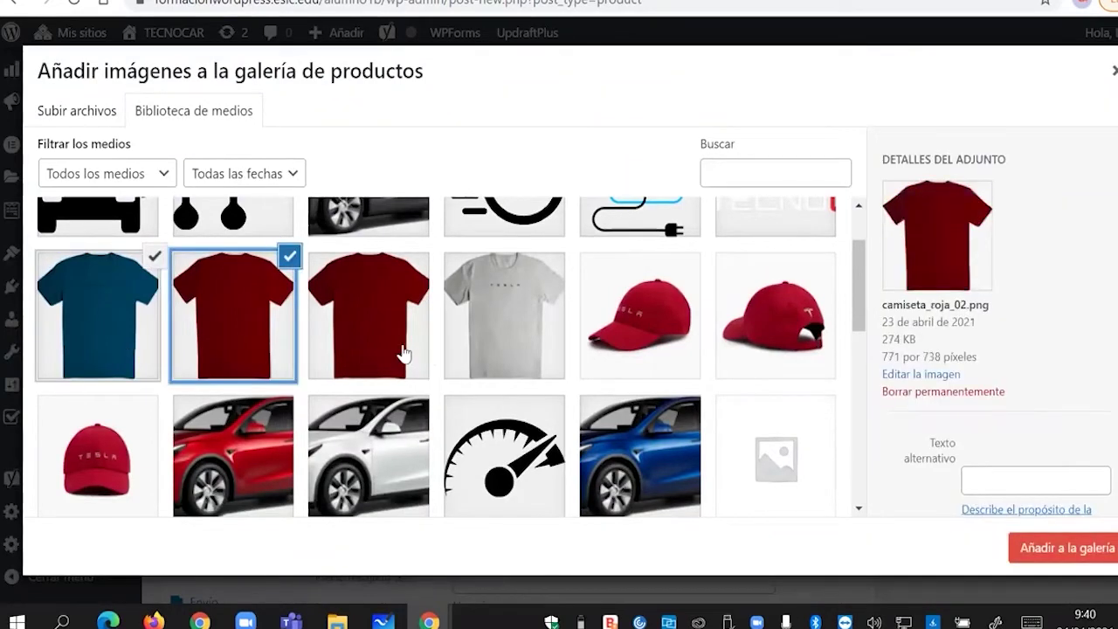
pyautogui.click(506, 357)
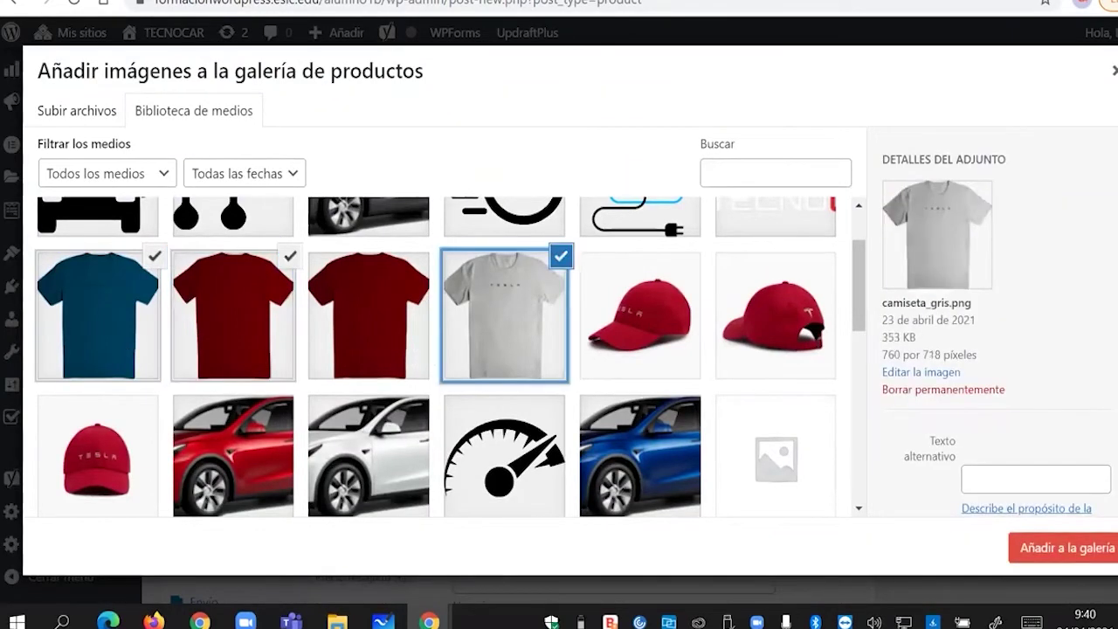
pyautogui.click(1075, 550)
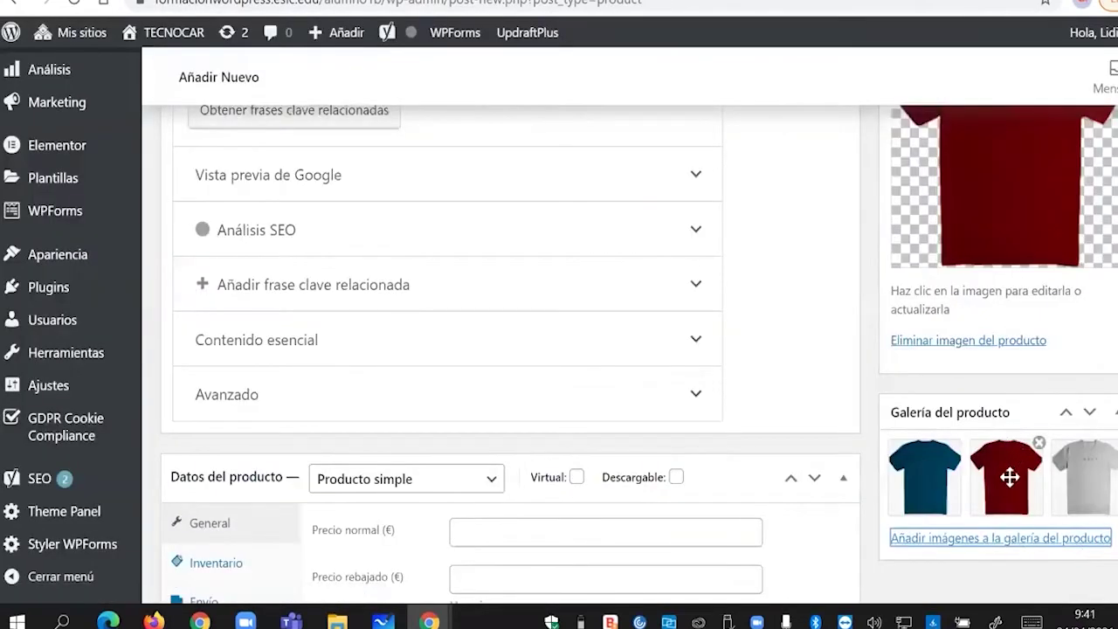
# - Review the new product's form from title to product data and examine the available product types
pyautogui.scroll(-2, 1005, 504)
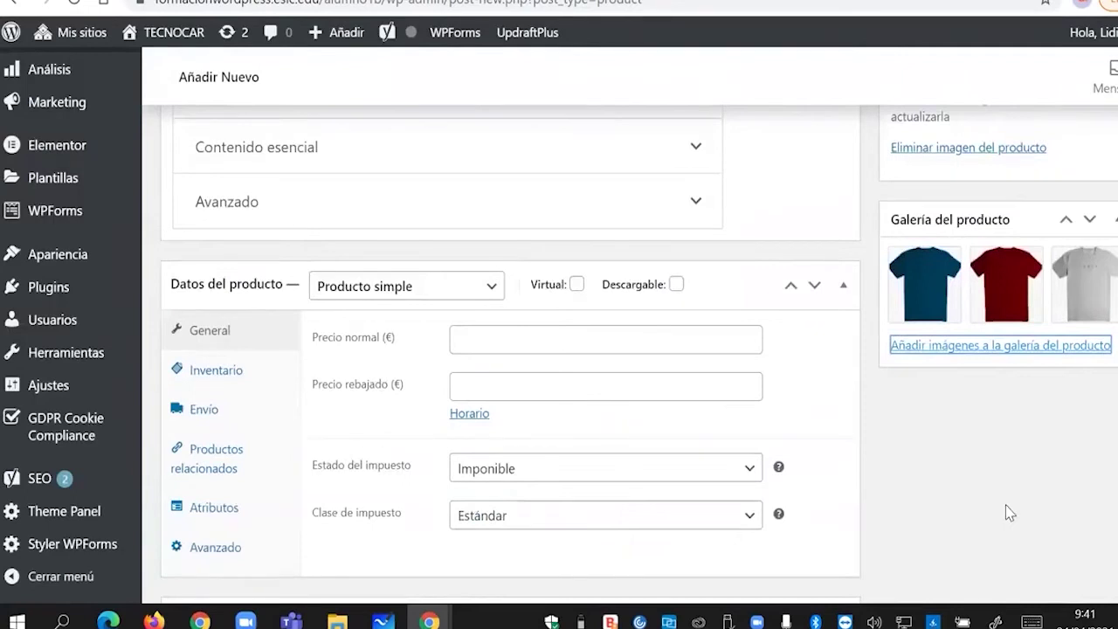
pyautogui.scroll(-1, 1010, 513)
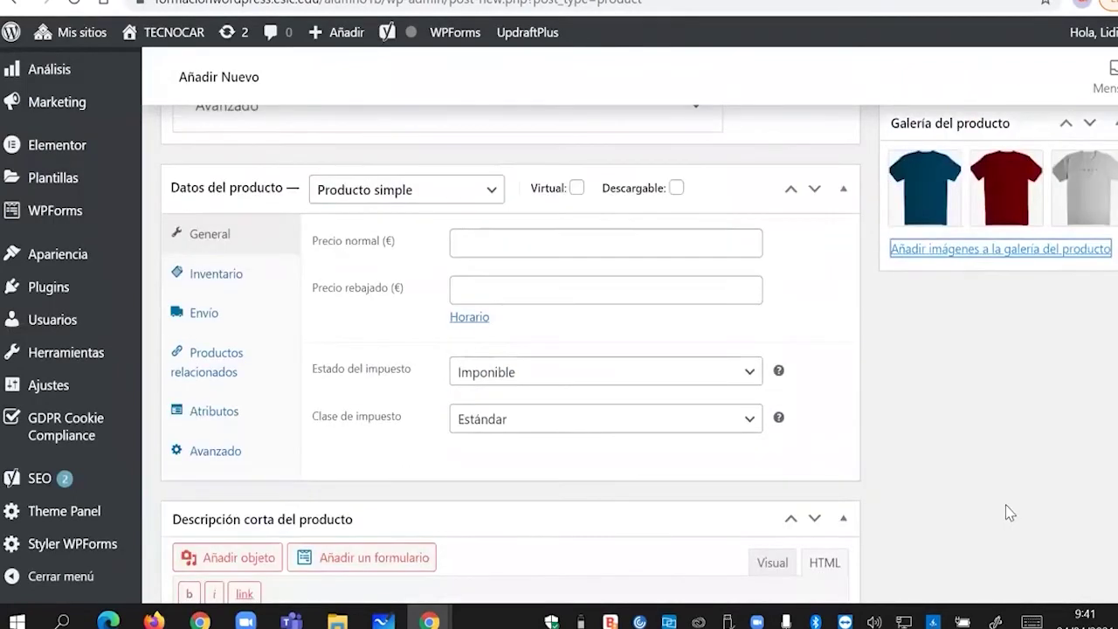
pyautogui.scroll(4, 1009, 513)
pyautogui.scroll(8, 1005, 502)
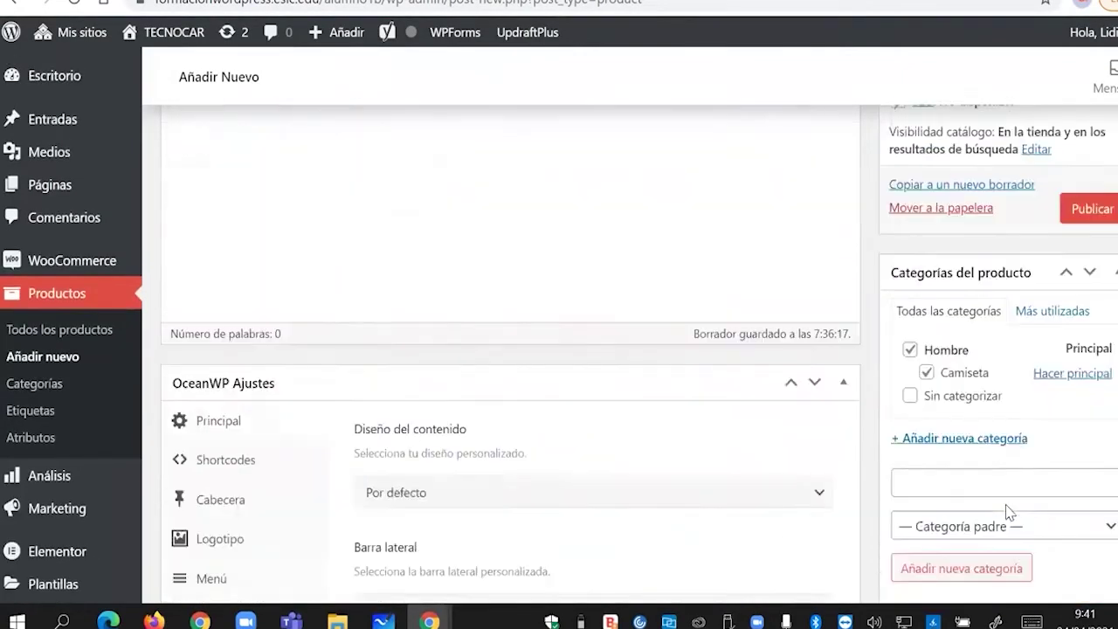
pyautogui.scroll(3, 1009, 512)
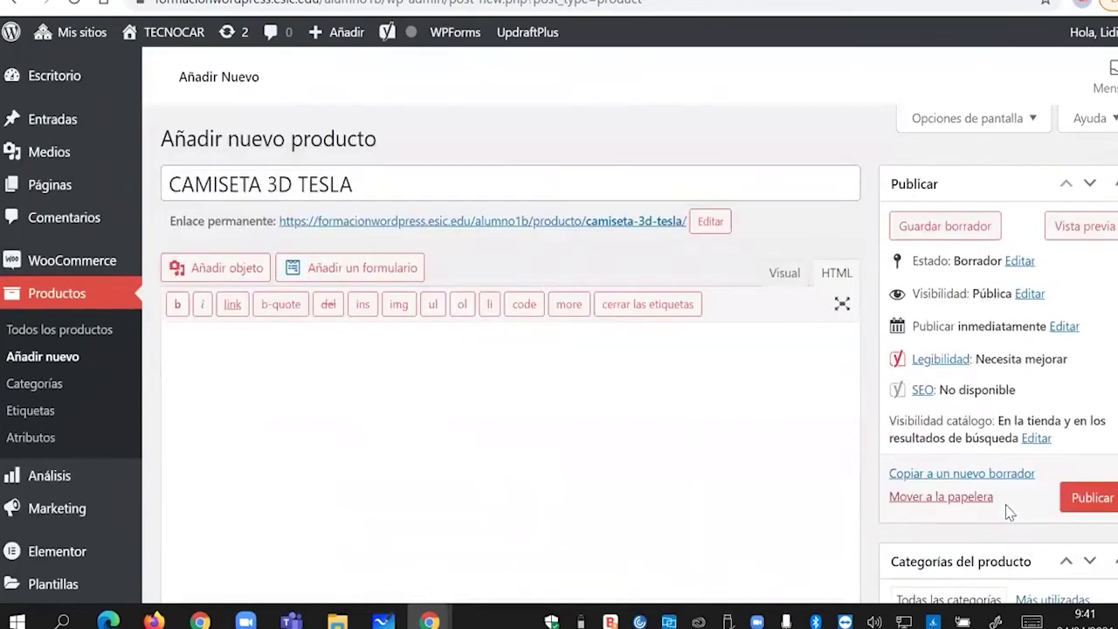
pyautogui.scroll(-12, 1010, 513)
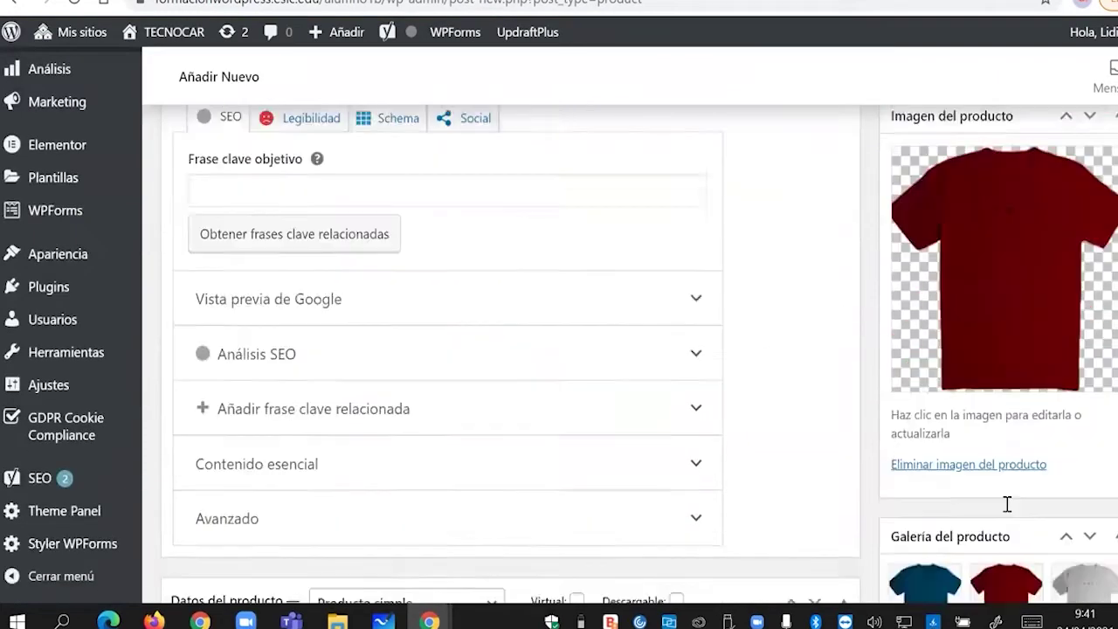
pyautogui.scroll(-3, 1005, 502)
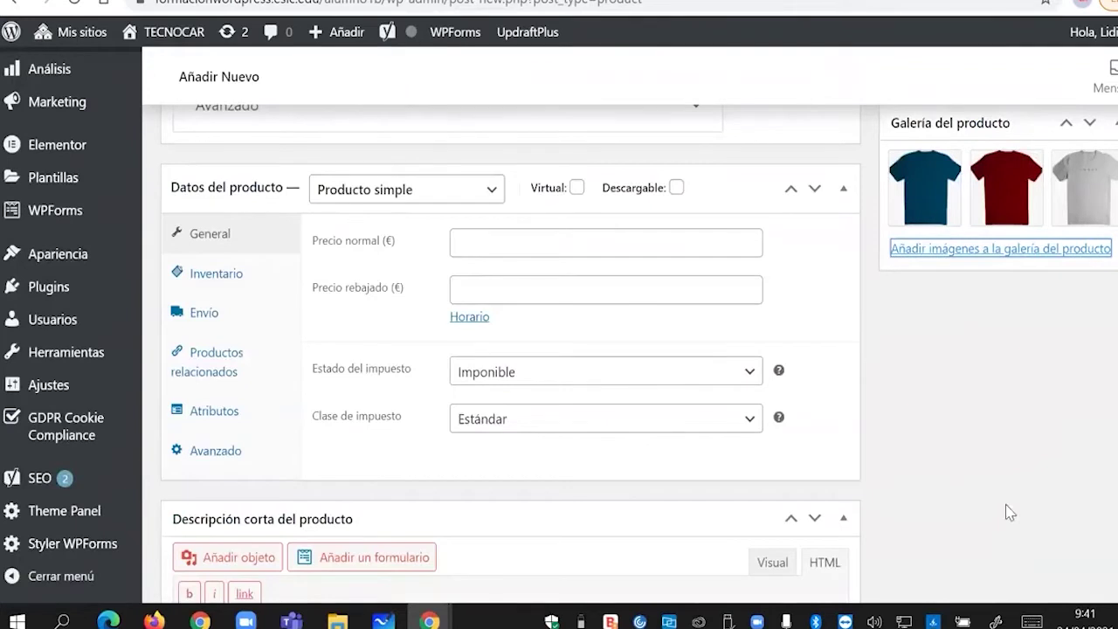
pyautogui.scroll(-2, 1010, 513)
pyautogui.scroll(3, 1010, 513)
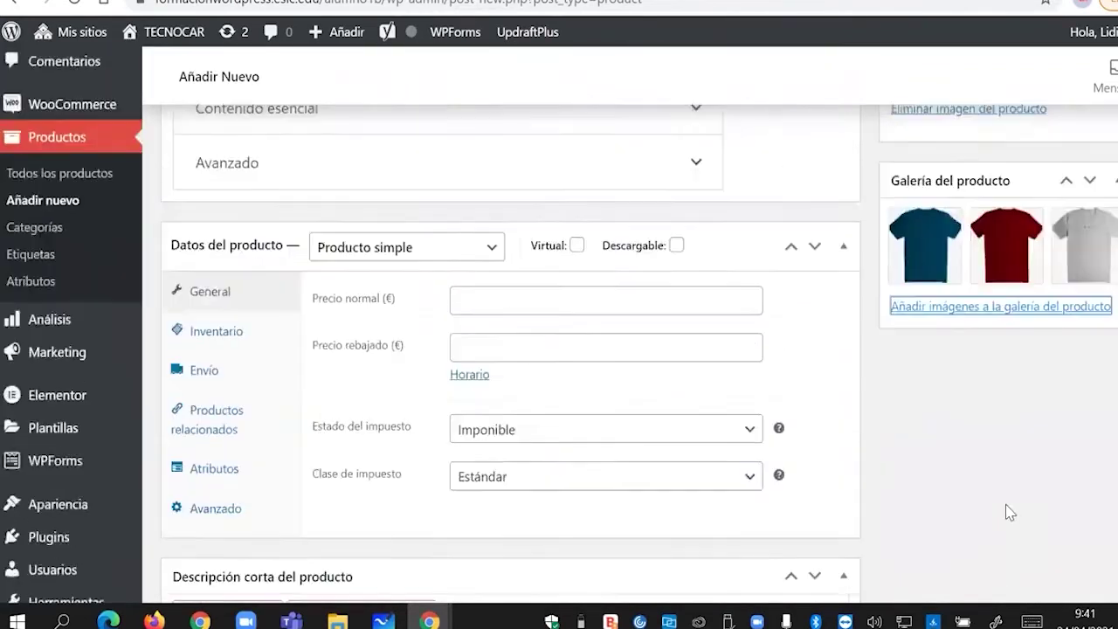
pyautogui.scroll(1, 1009, 513)
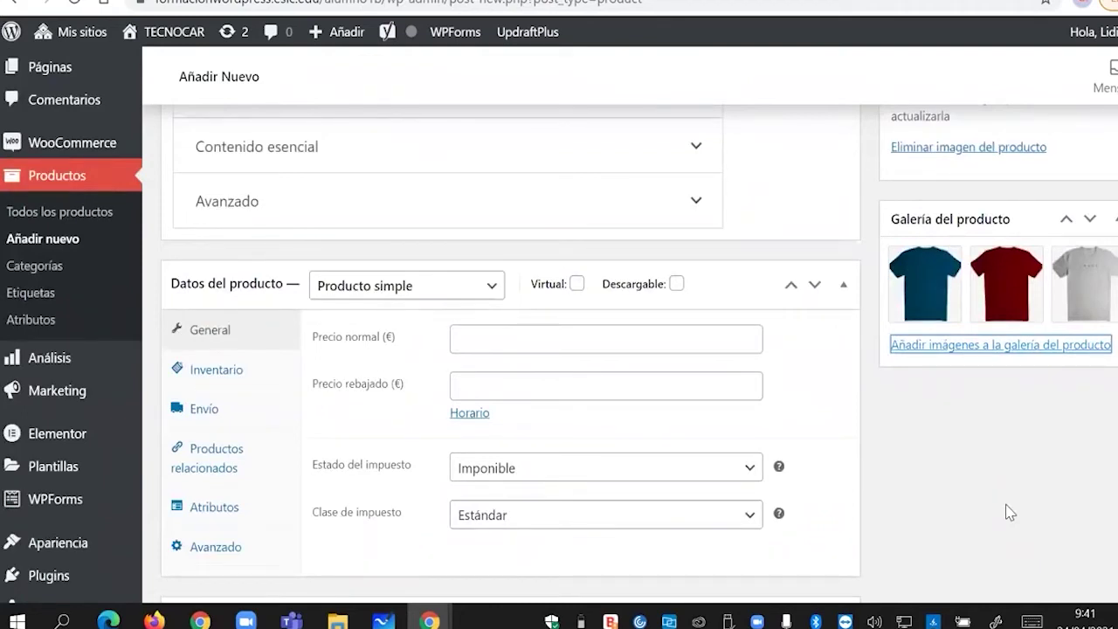
pyautogui.click(460, 286)
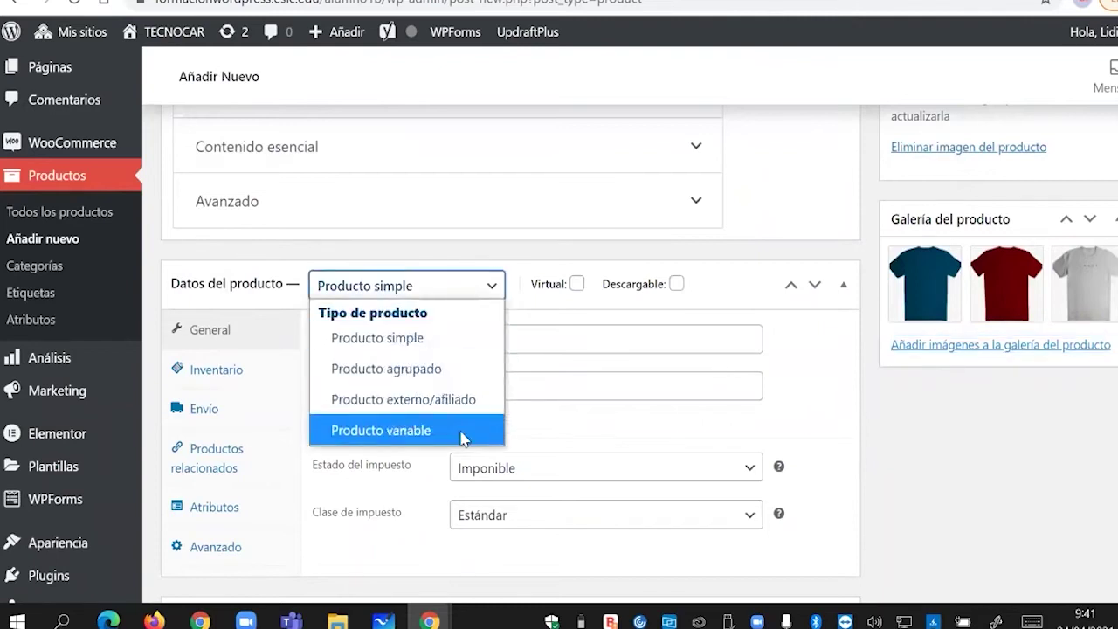
pyautogui.press('Escape')
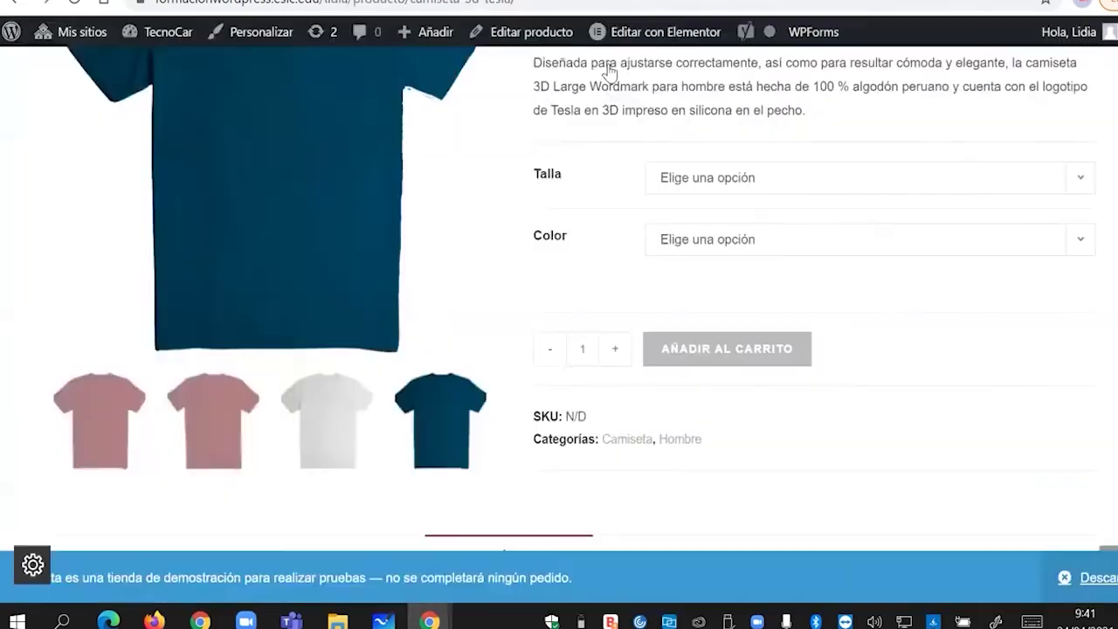
# - On the example shop, open the men's Gorras category and examine the Gorra Cybertruck Icon Trucker page as a simple product
pyautogui.scroll(5, 361, 417)
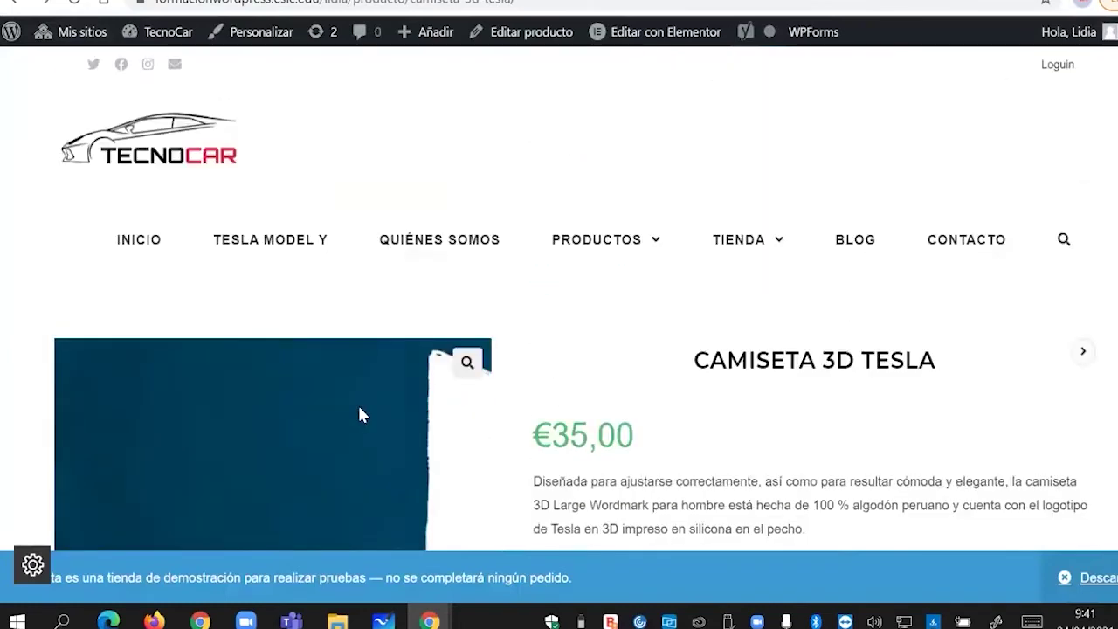
pyautogui.moveTo(606, 239)
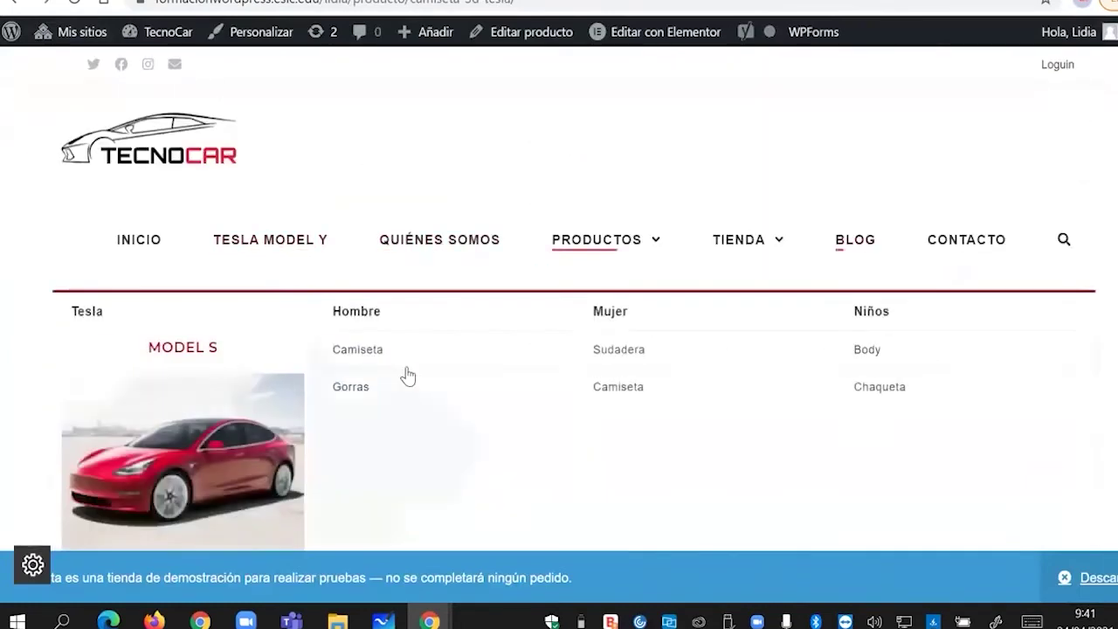
pyautogui.click(357, 381)
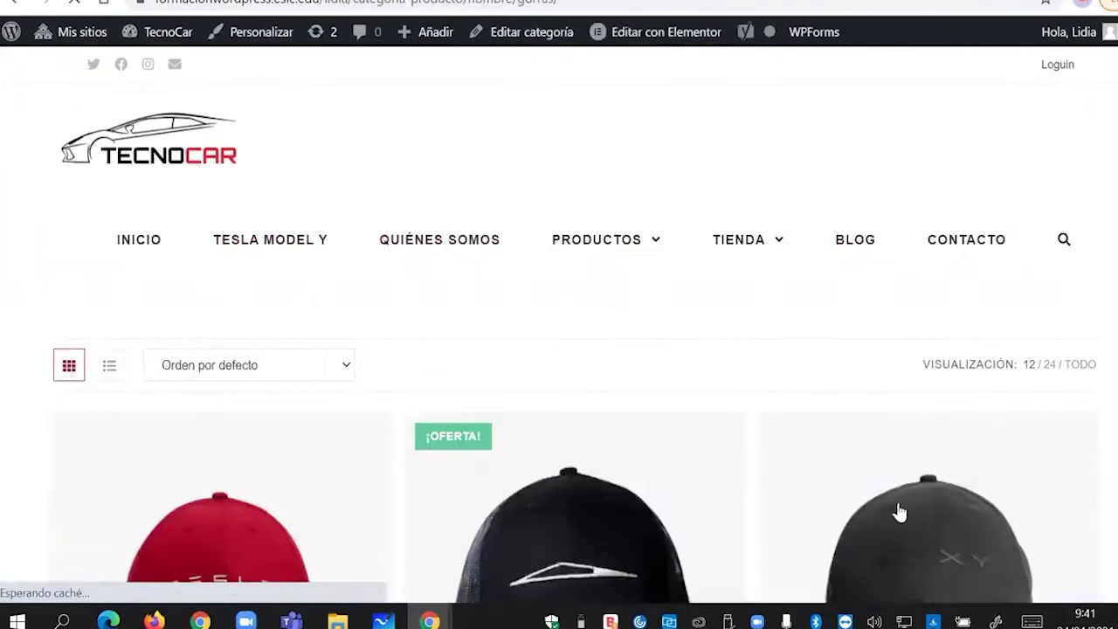
pyautogui.scroll(-6, 802, 486)
pyautogui.scroll(2, 791, 441)
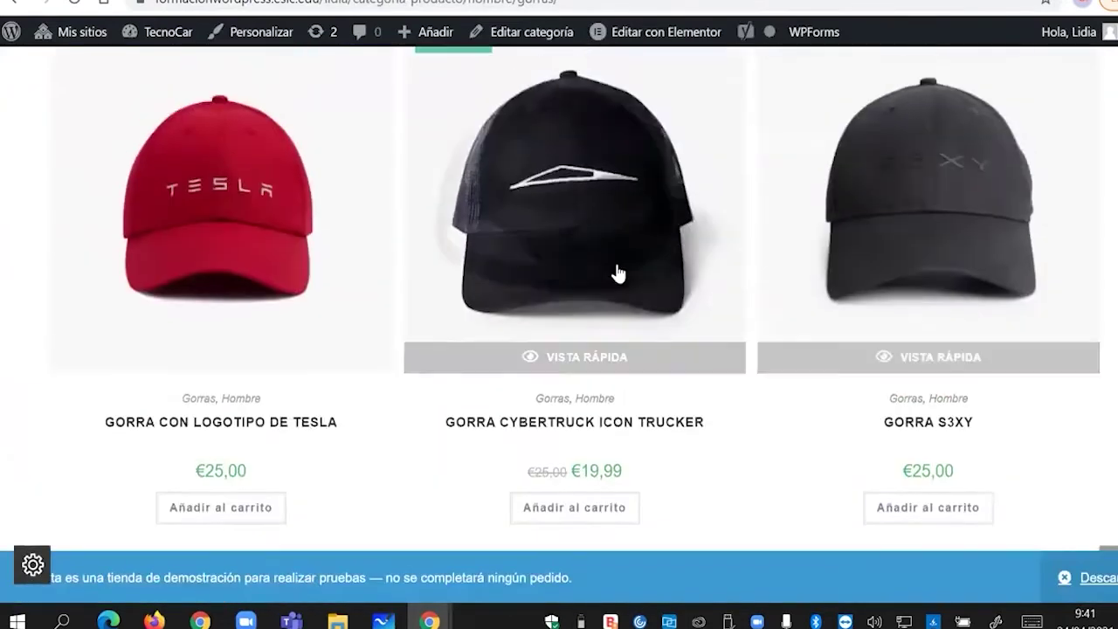
pyautogui.click(617, 273)
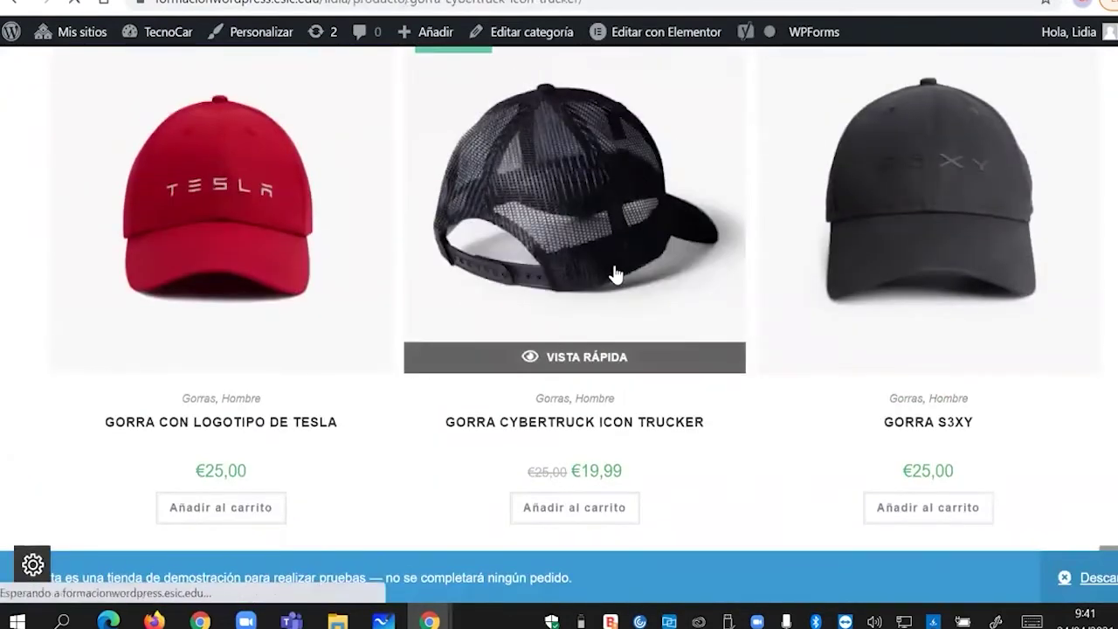
pyautogui.scroll(-5, 969, 483)
pyautogui.scroll(3, 970, 481)
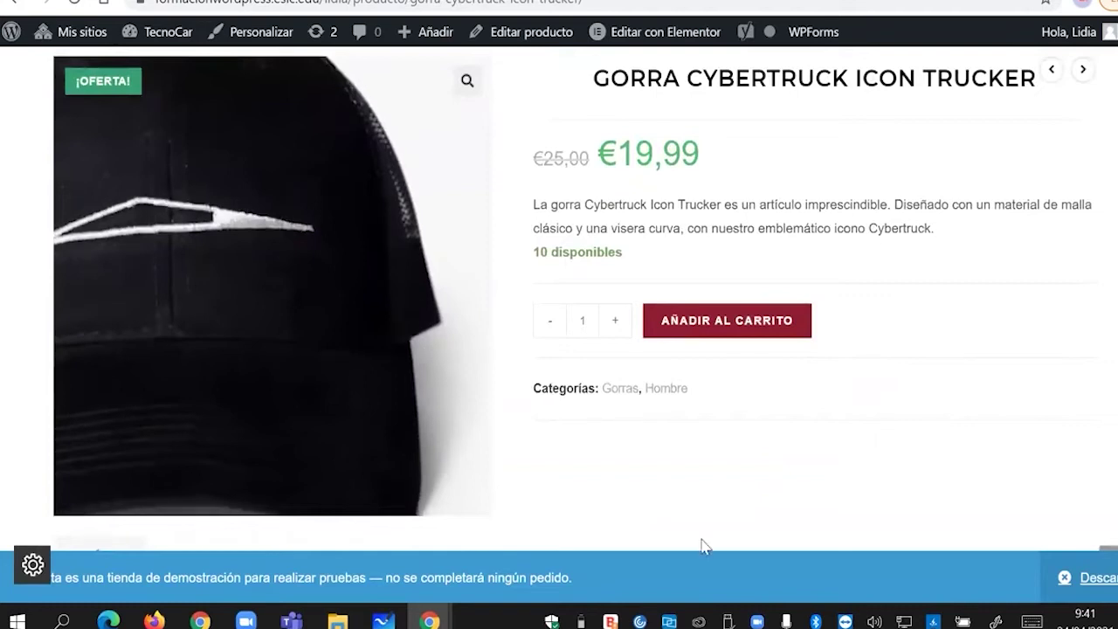
pyautogui.click(13, 4)
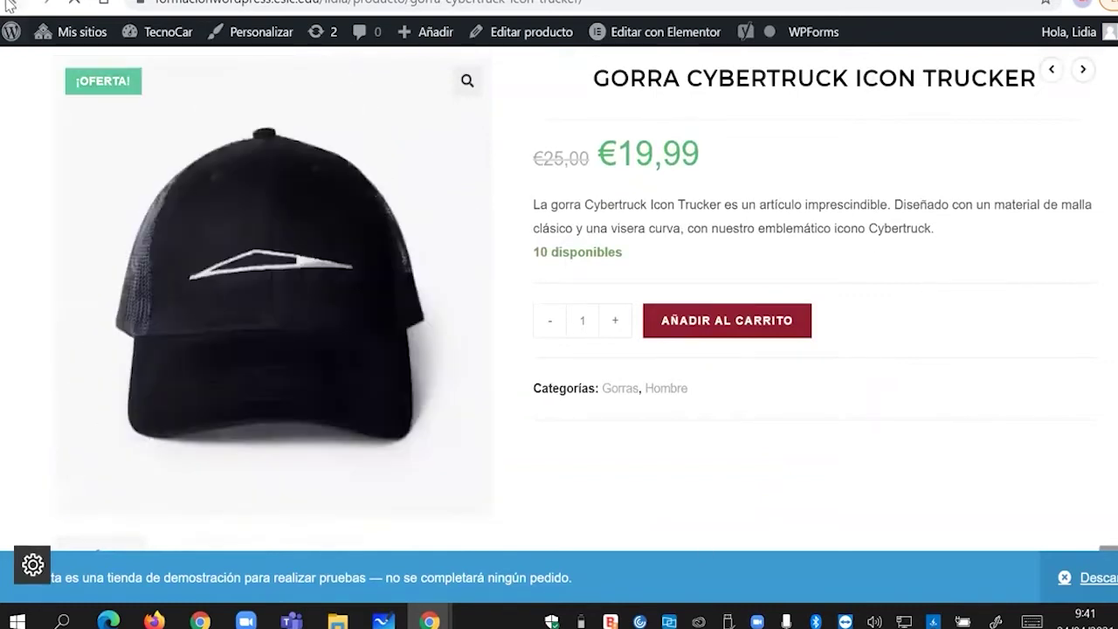
# - Open Camiseta 3D Tesla from the example shop's men's Camiseta category and examine its Talla and Color options
pyautogui.scroll(5, 677, 410)
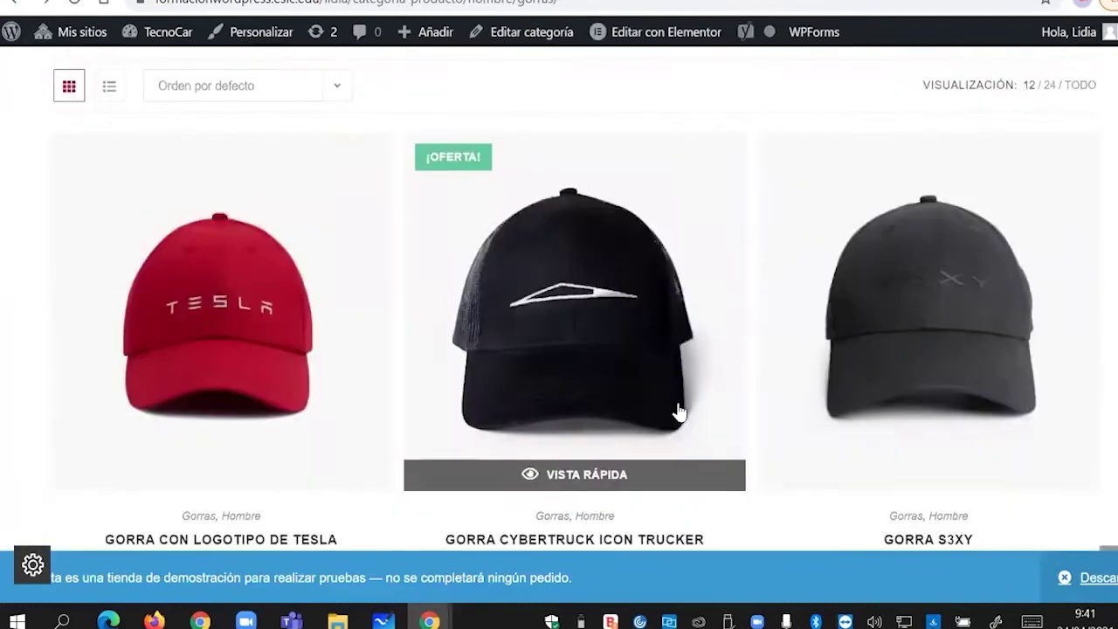
pyautogui.moveTo(647, 175)
pyautogui.click(384, 281)
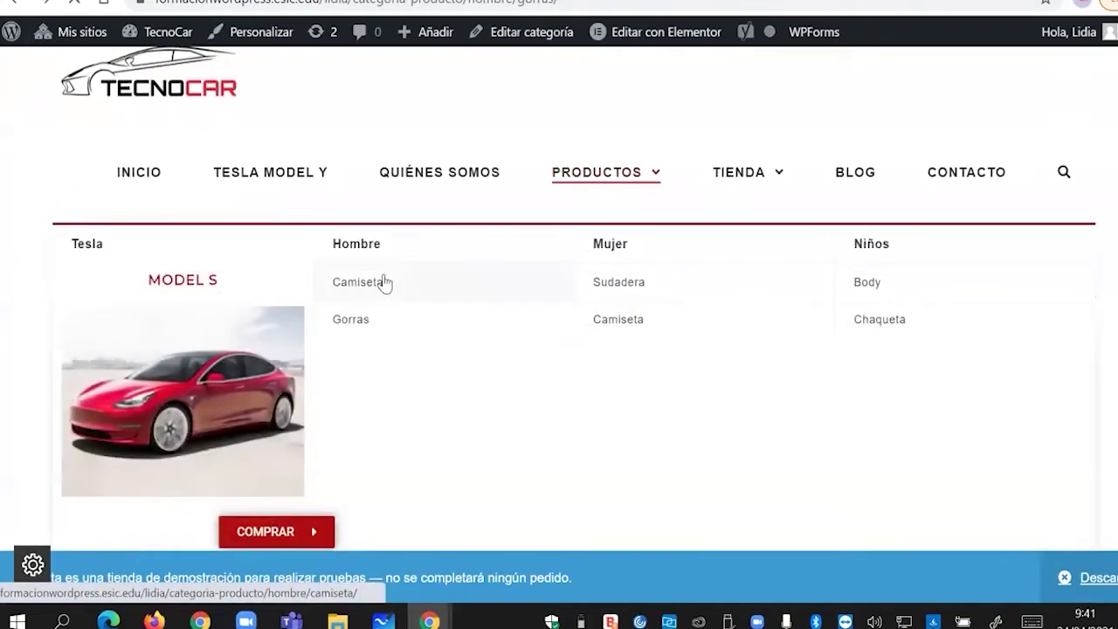
pyautogui.scroll(-3, 736, 371)
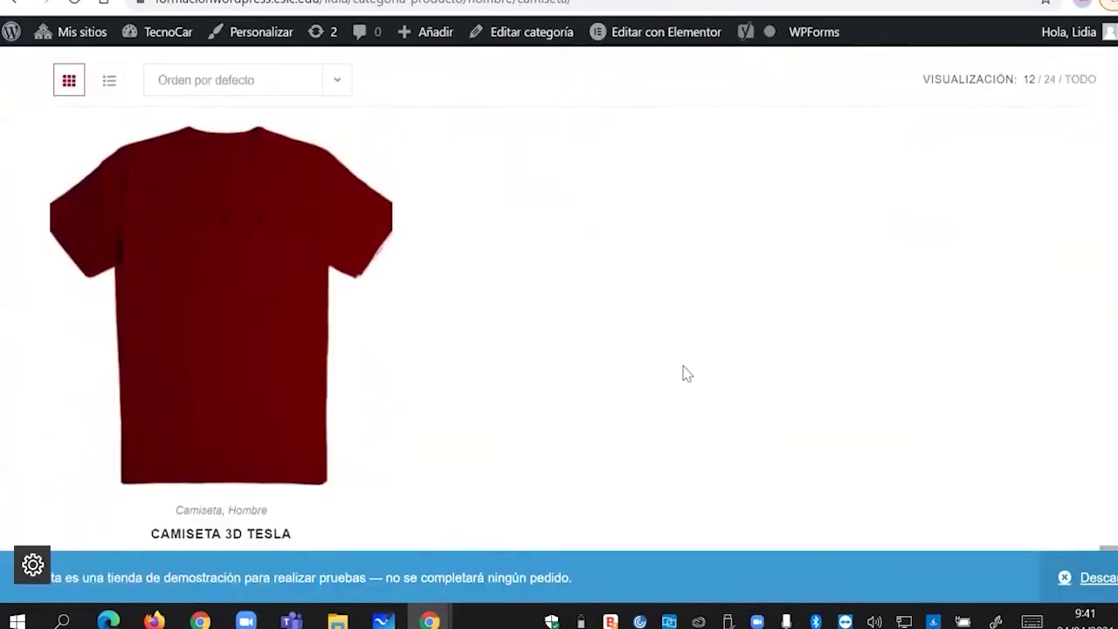
pyautogui.click(275, 355)
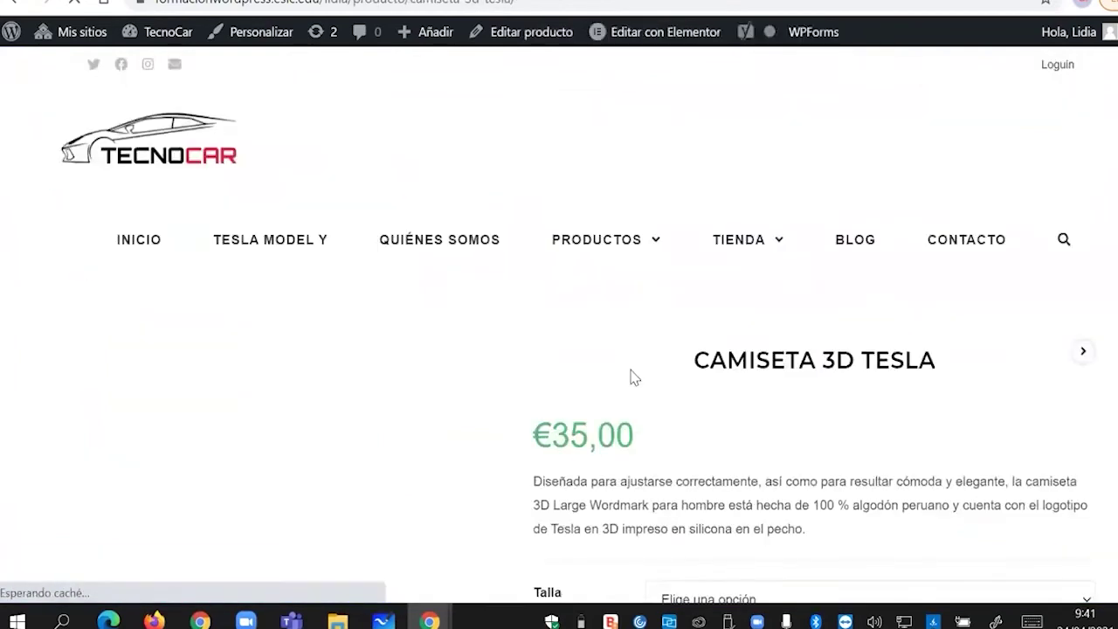
pyautogui.scroll(-3, 629, 375)
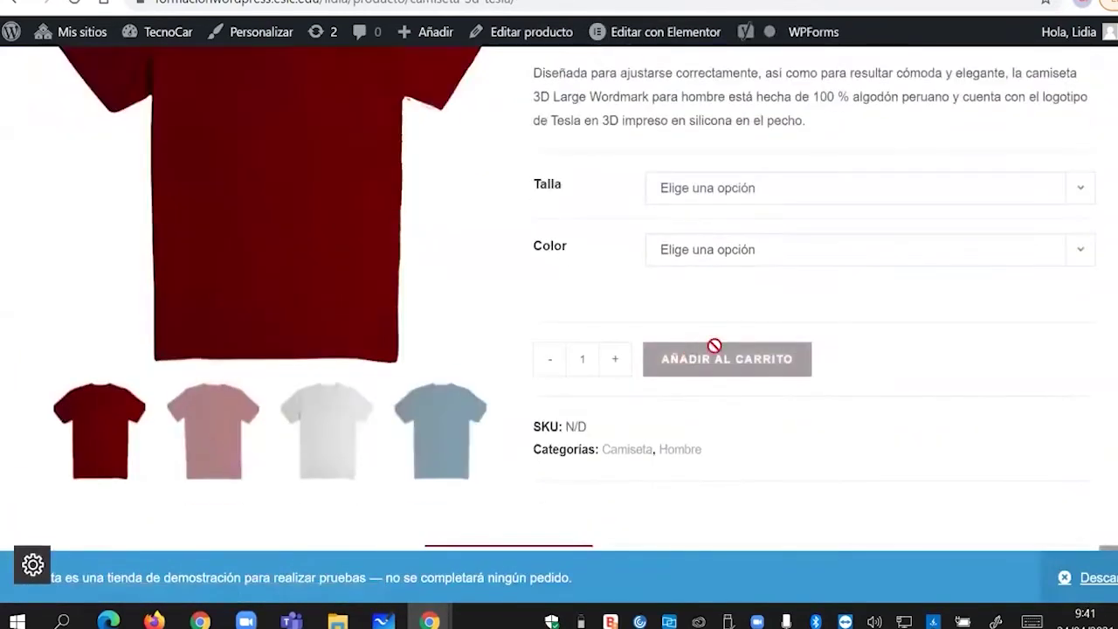
pyautogui.click(741, 200)
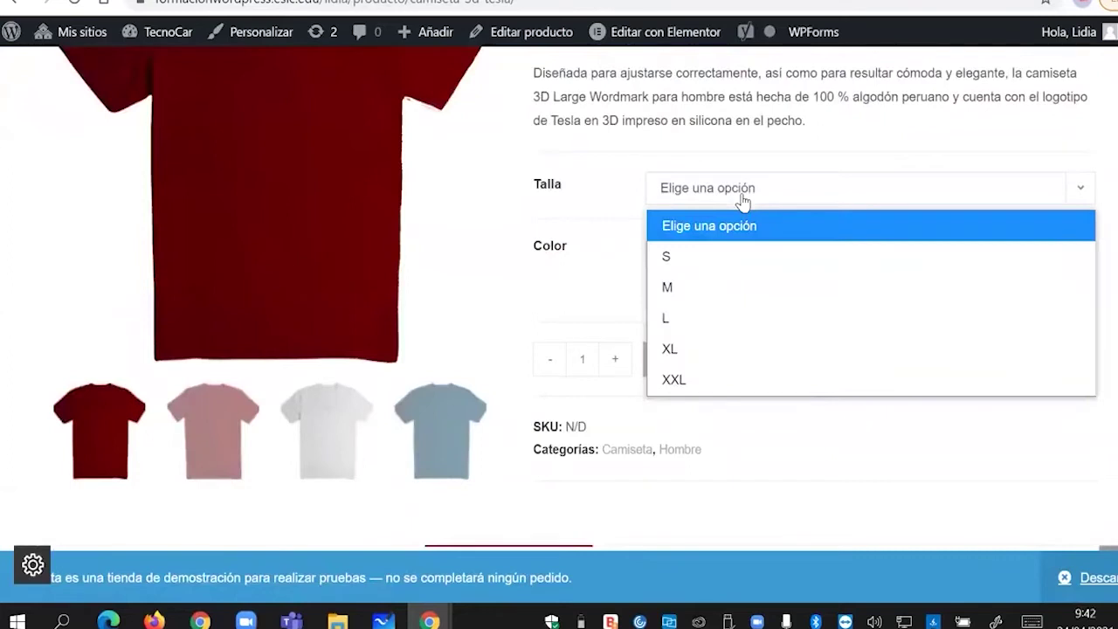
pyautogui.click(615, 255)
pyautogui.click(749, 260)
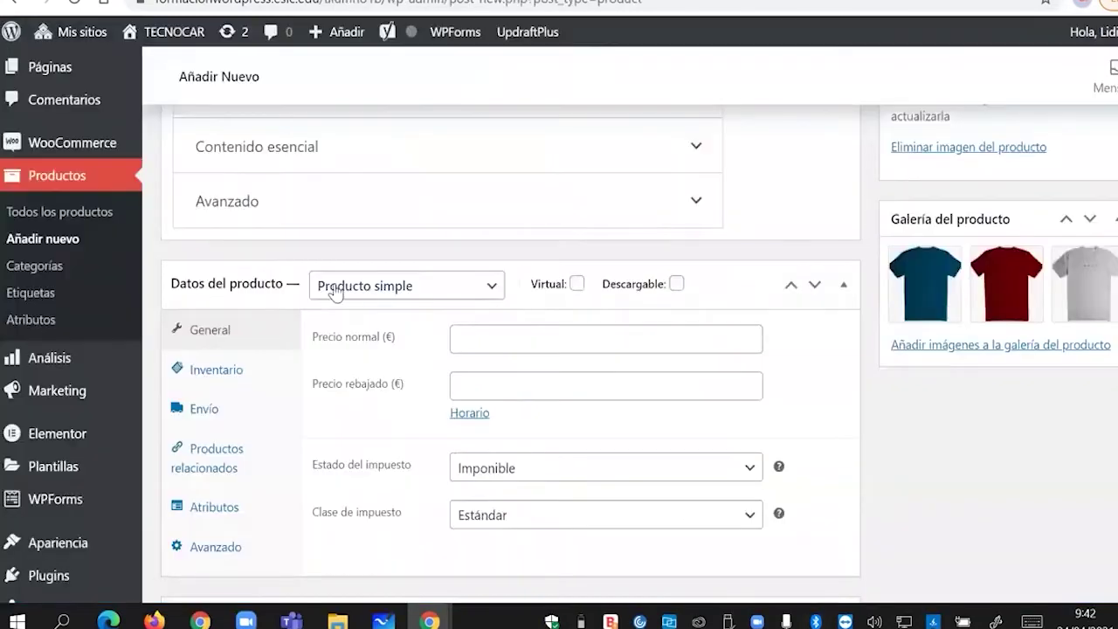
# - Set the new product's type to Producto variable in its product data
pyautogui.click(335, 287)
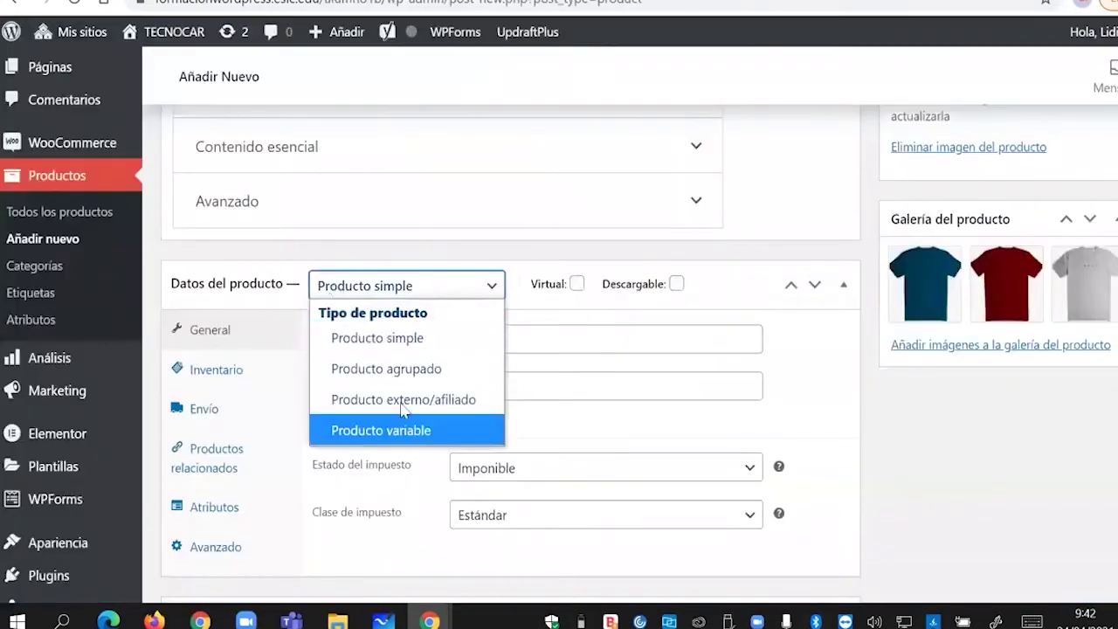
pyautogui.click(406, 429)
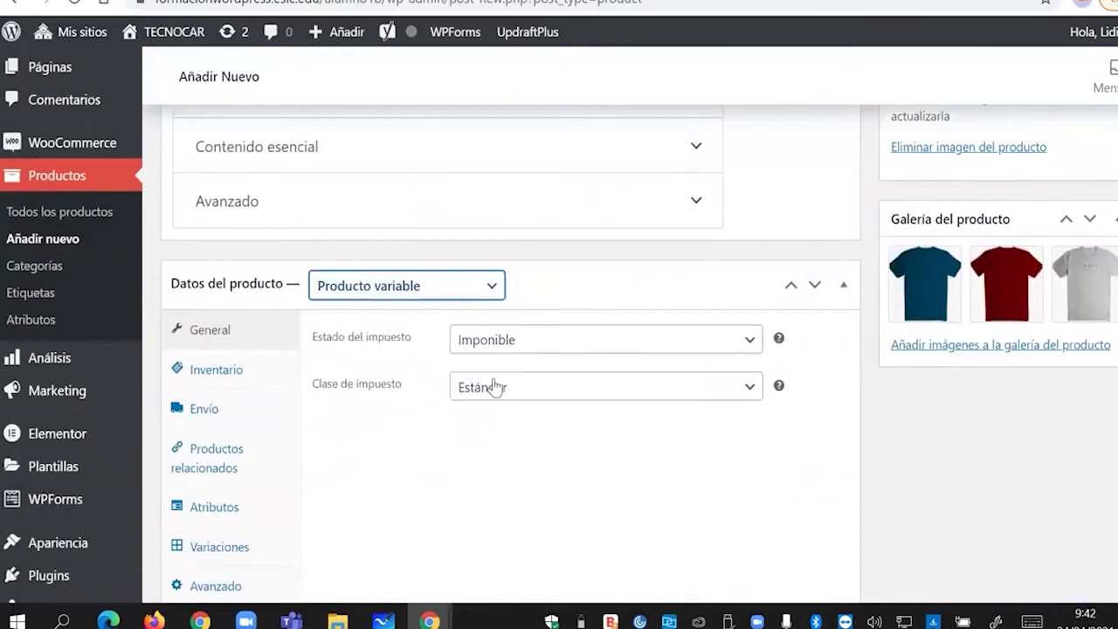
pyautogui.scroll(-1, 494, 386)
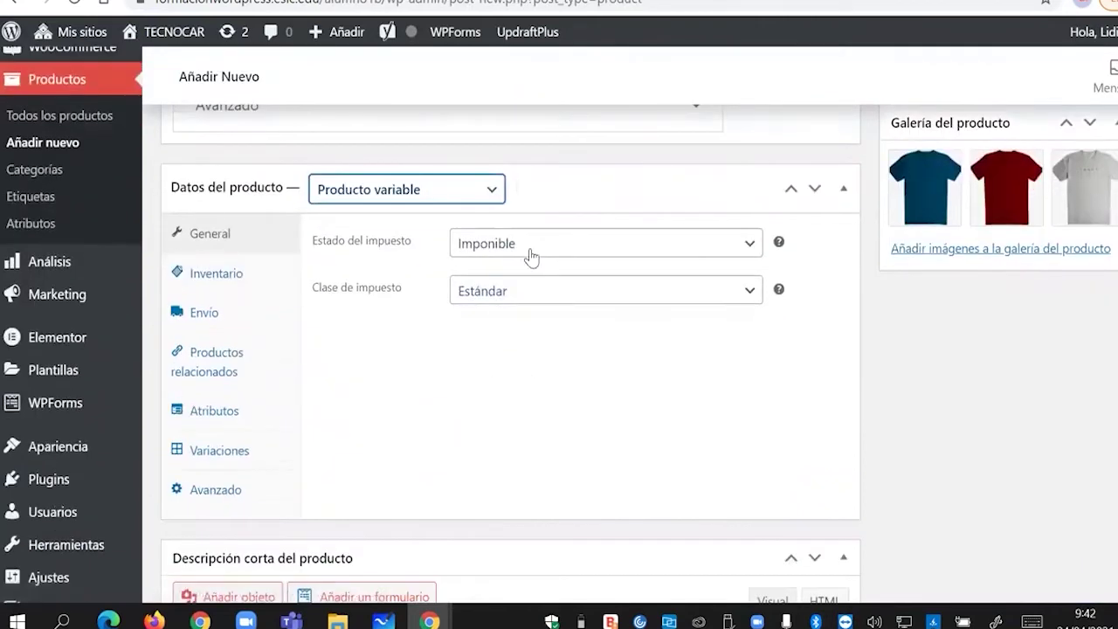
# - Check the tax class options, and enable inventory management with a stock quantity of 10 and a low-stock threshold of 5
pyautogui.click(480, 301)
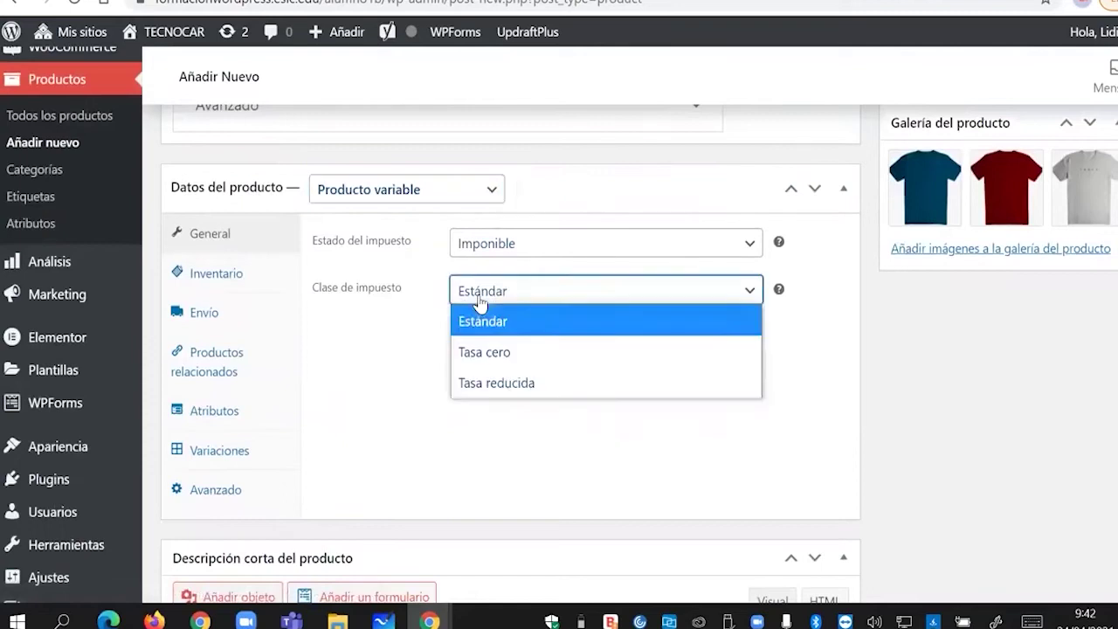
pyautogui.click(411, 343)
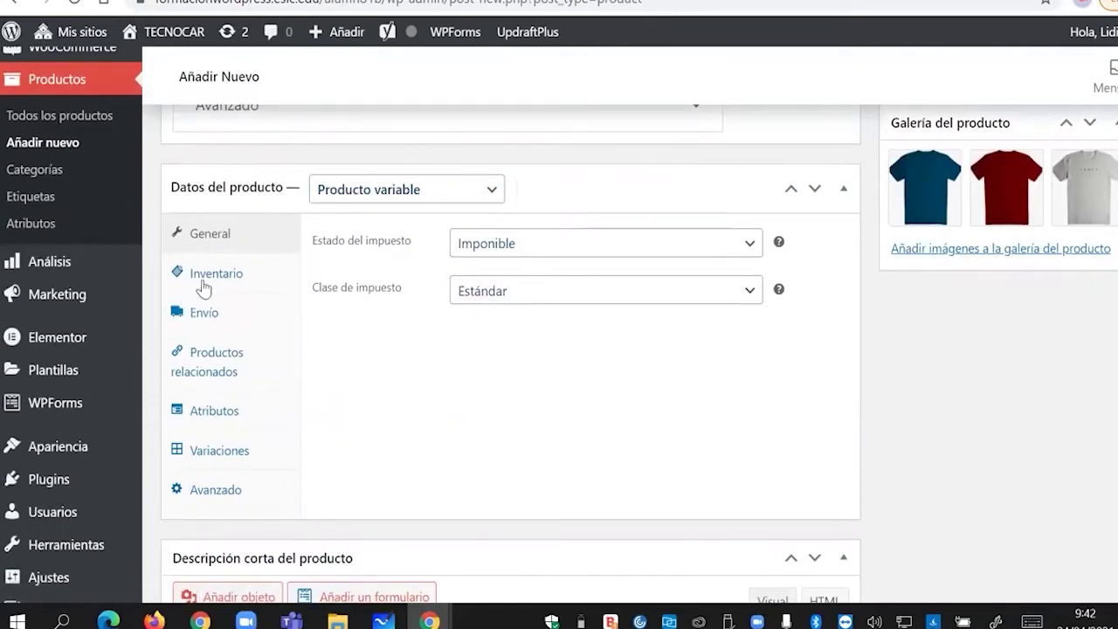
pyautogui.click(204, 286)
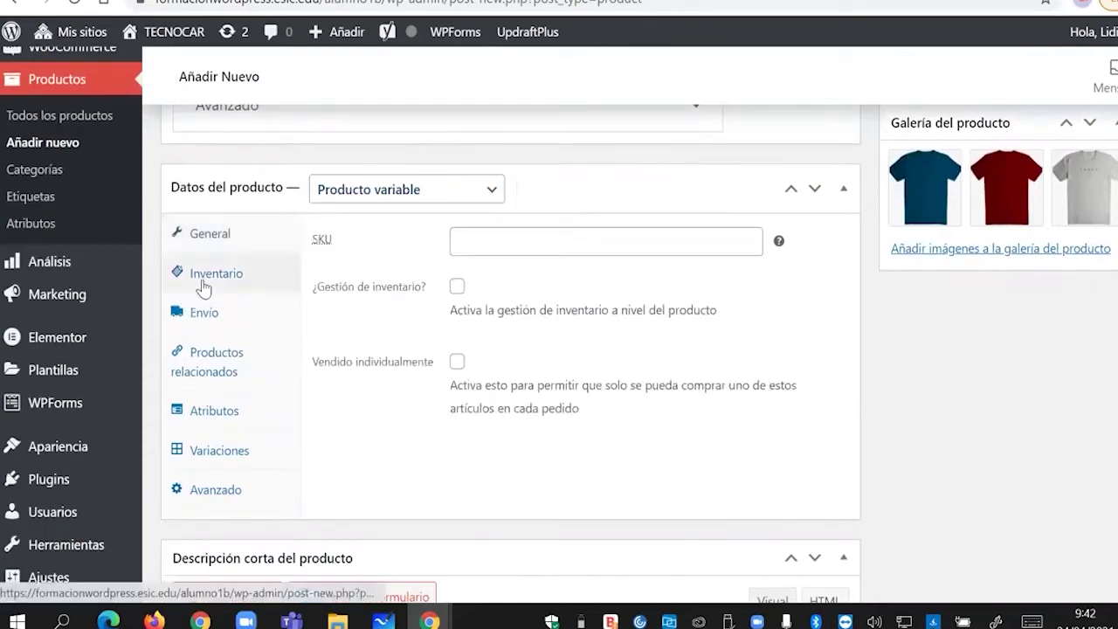
pyautogui.click(455, 293)
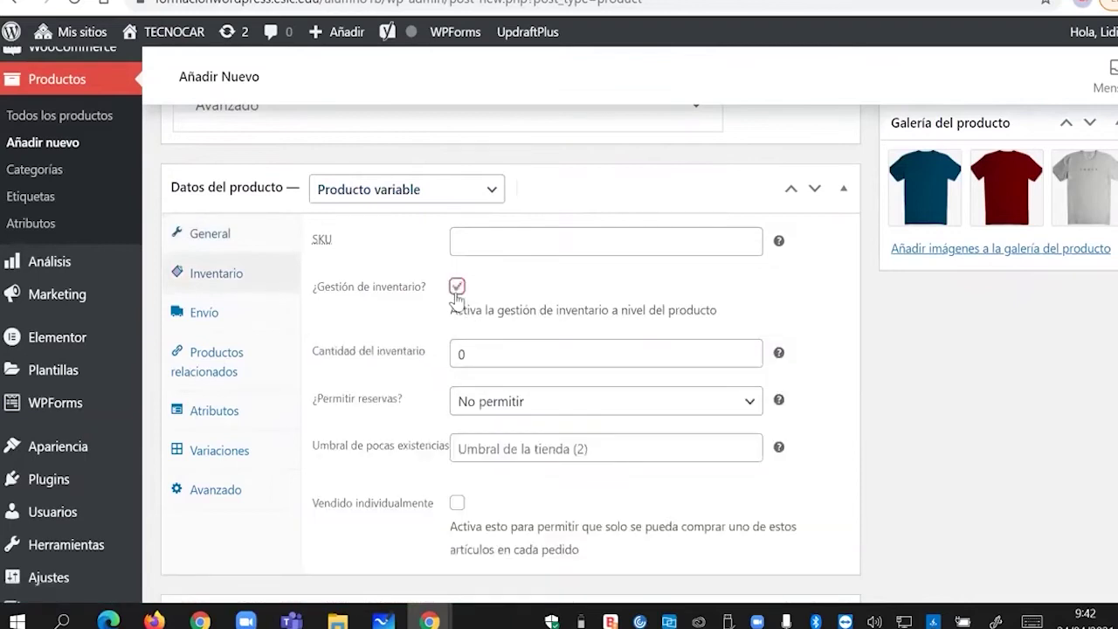
pyautogui.scroll(-1, 463, 296)
pyautogui.doubleClick(474, 266)
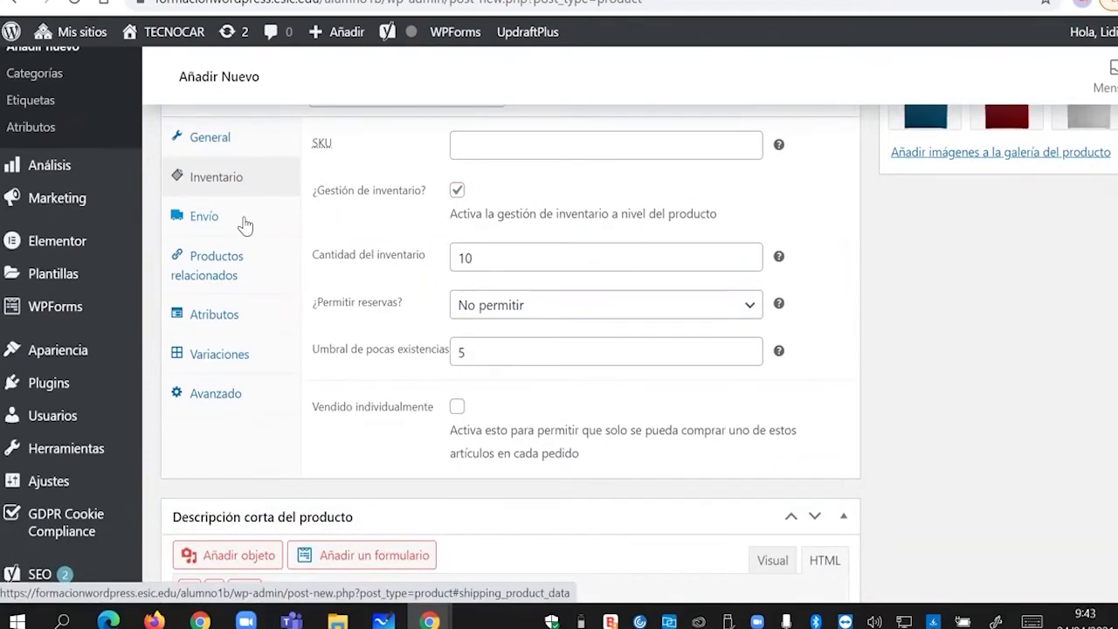
# - Examine the weight, length, width and height fields in the product's shipping data
pyautogui.click(246, 225)
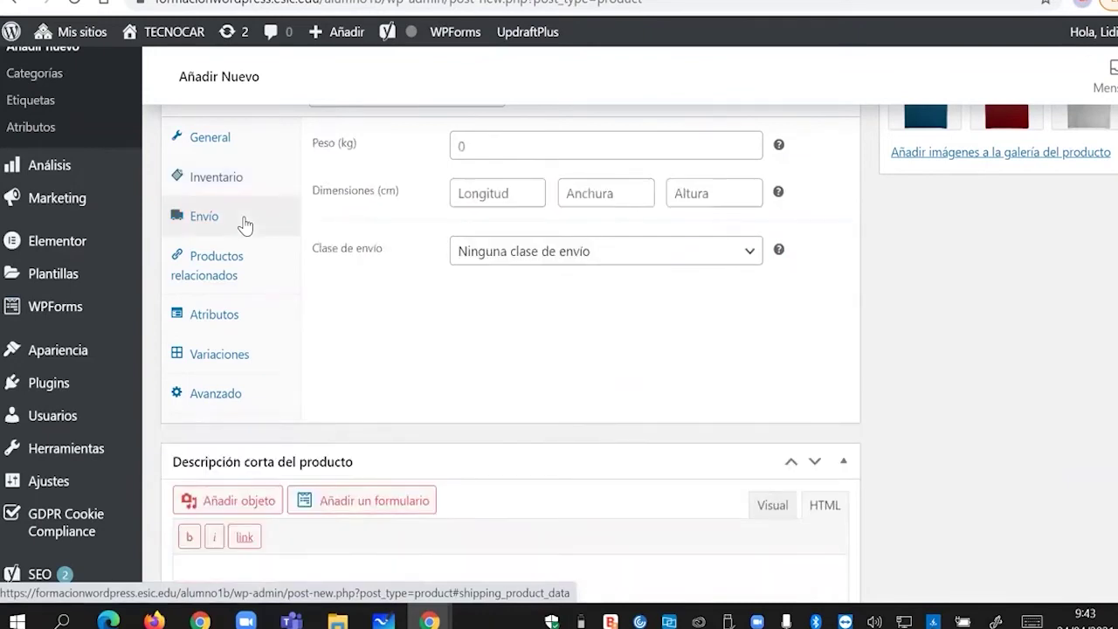
pyautogui.click(505, 150)
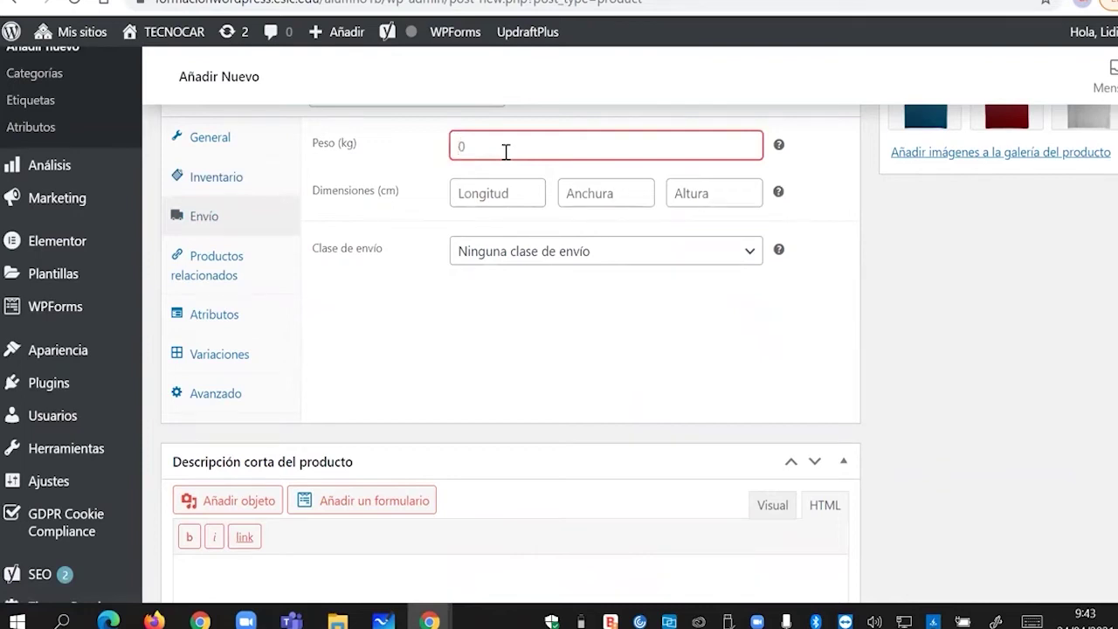
pyautogui.click(489, 195)
pyautogui.click(573, 195)
pyautogui.click(684, 197)
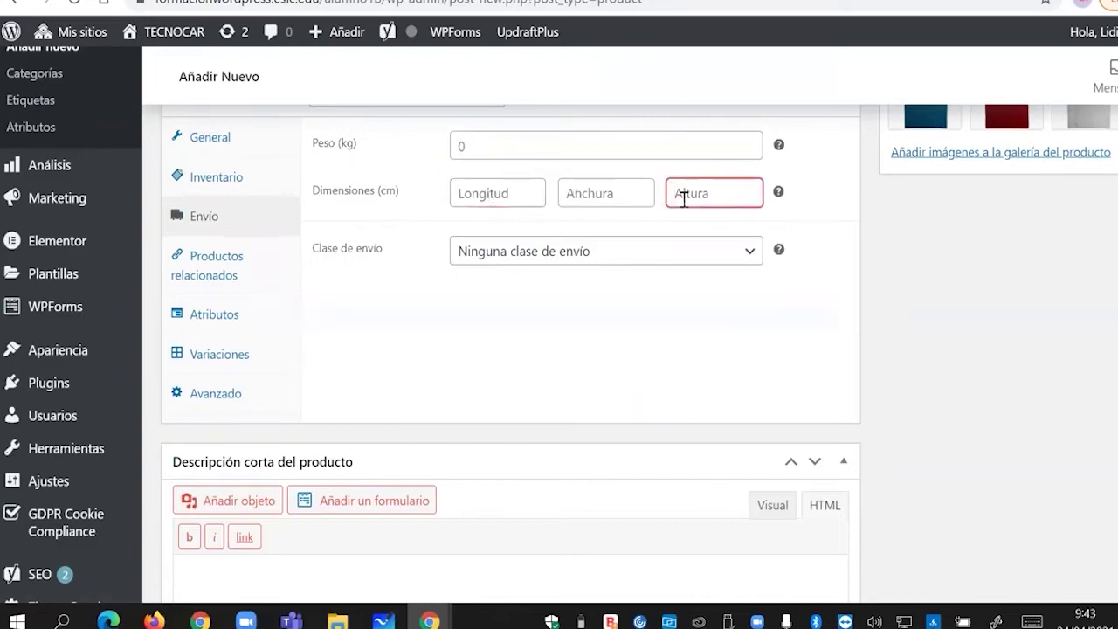
# - Examine the Ventas dirigidas and Ventas cruzadas product search fields in the related products data
pyautogui.click(271, 284)
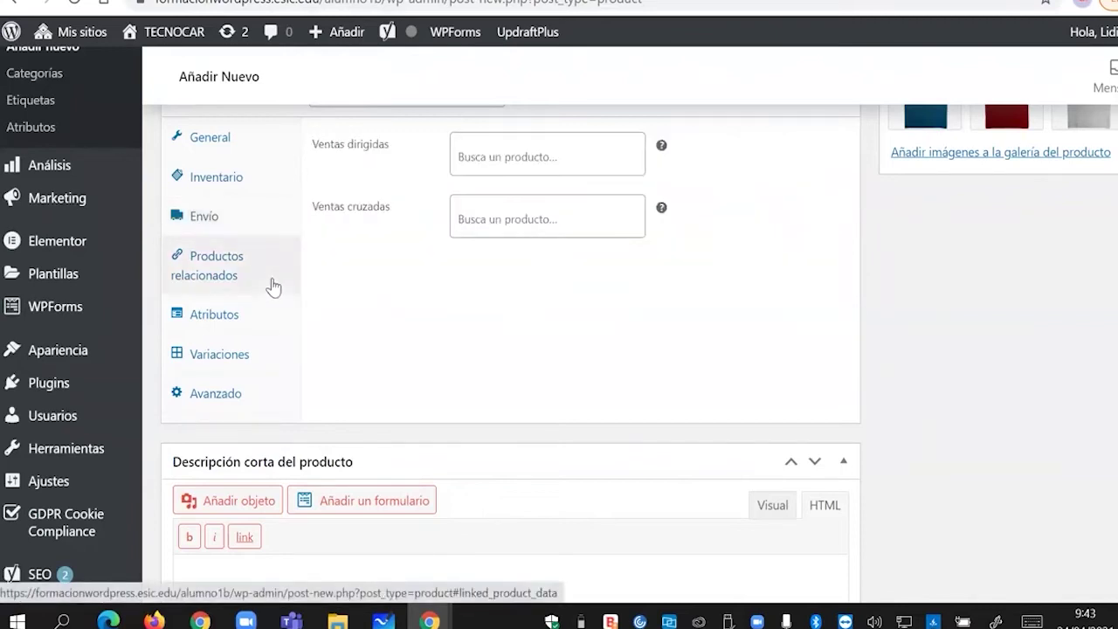
pyautogui.click(550, 166)
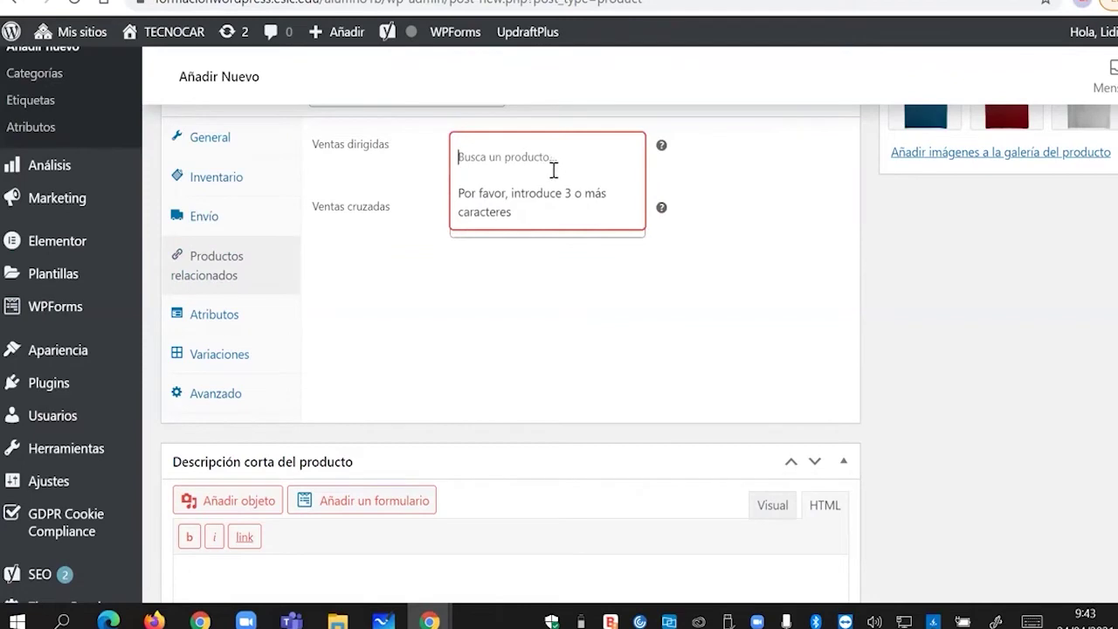
pyautogui.click(421, 267)
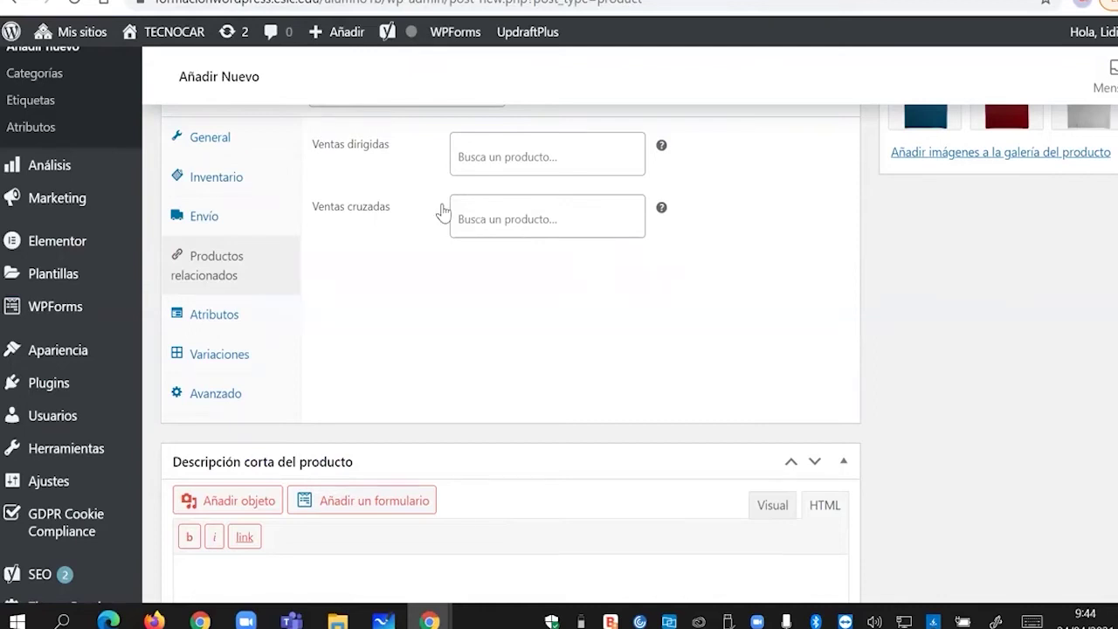
pyautogui.click(467, 148)
pyautogui.click(485, 269)
pyautogui.click(509, 220)
pyautogui.click(443, 332)
pyautogui.click(509, 152)
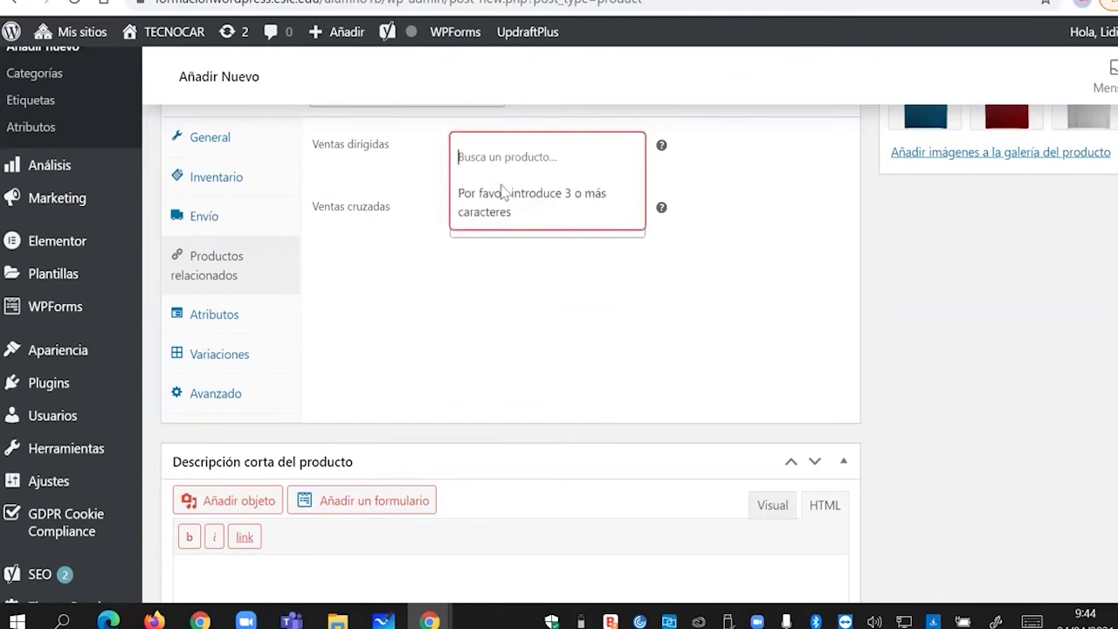
pyautogui.click(391, 206)
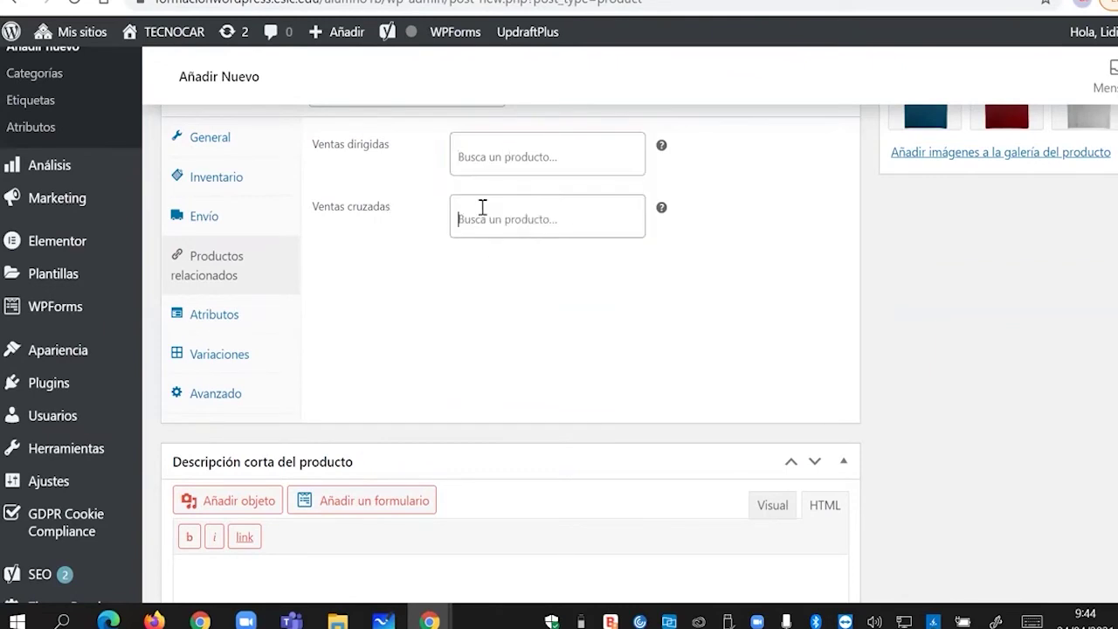
pyautogui.click(482, 209)
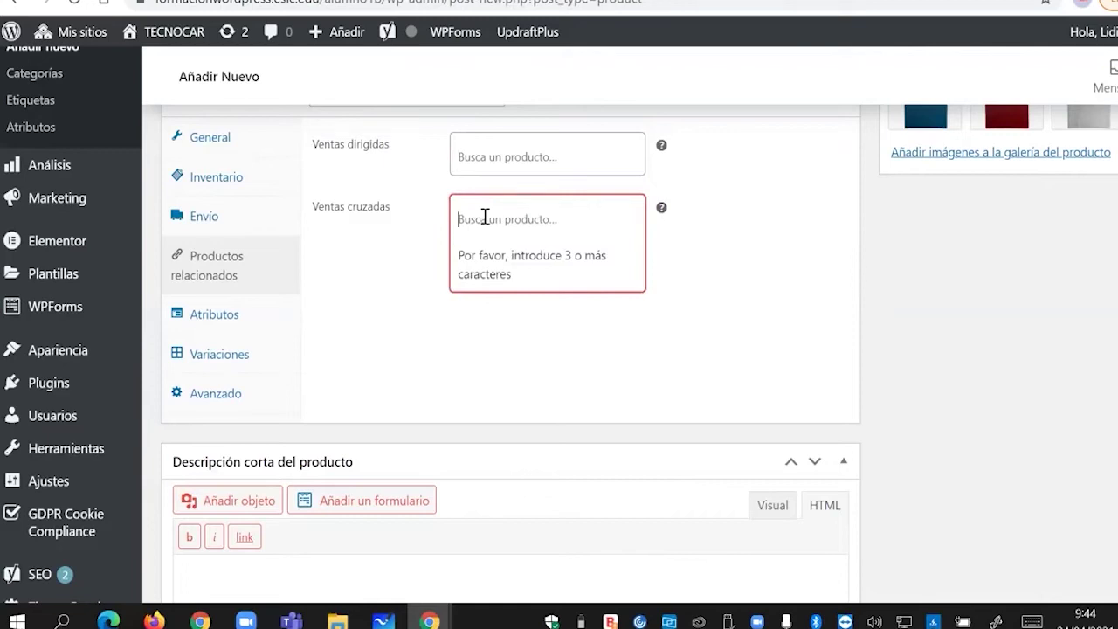
pyautogui.click(343, 343)
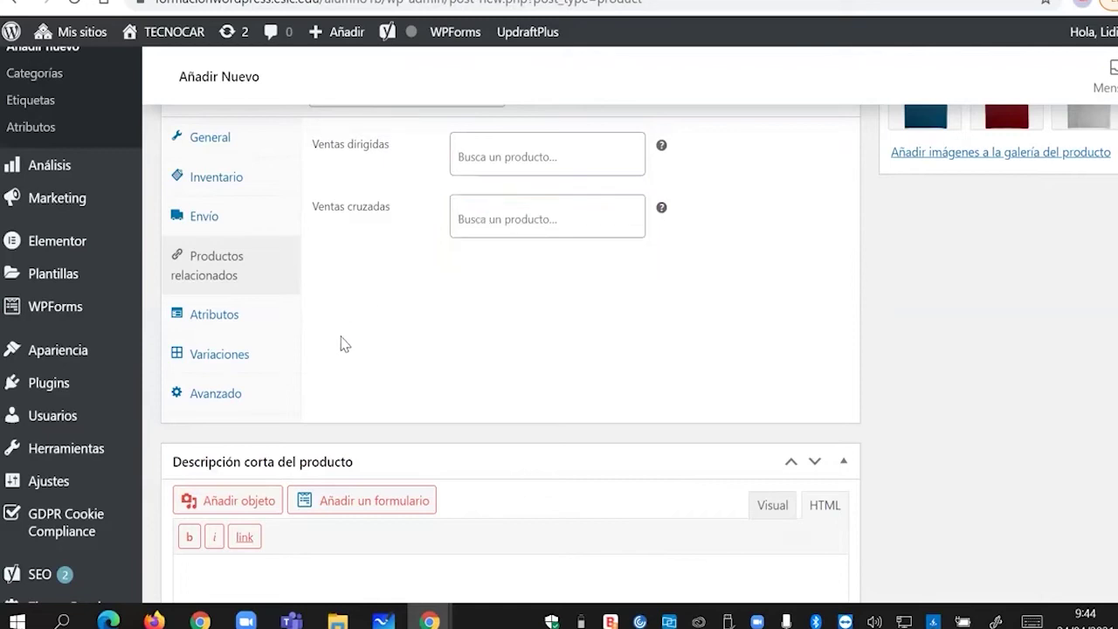
# - Add a custom product attribute named Talla with the values S, M, L and XL separated by vertical bars
pyautogui.click(265, 331)
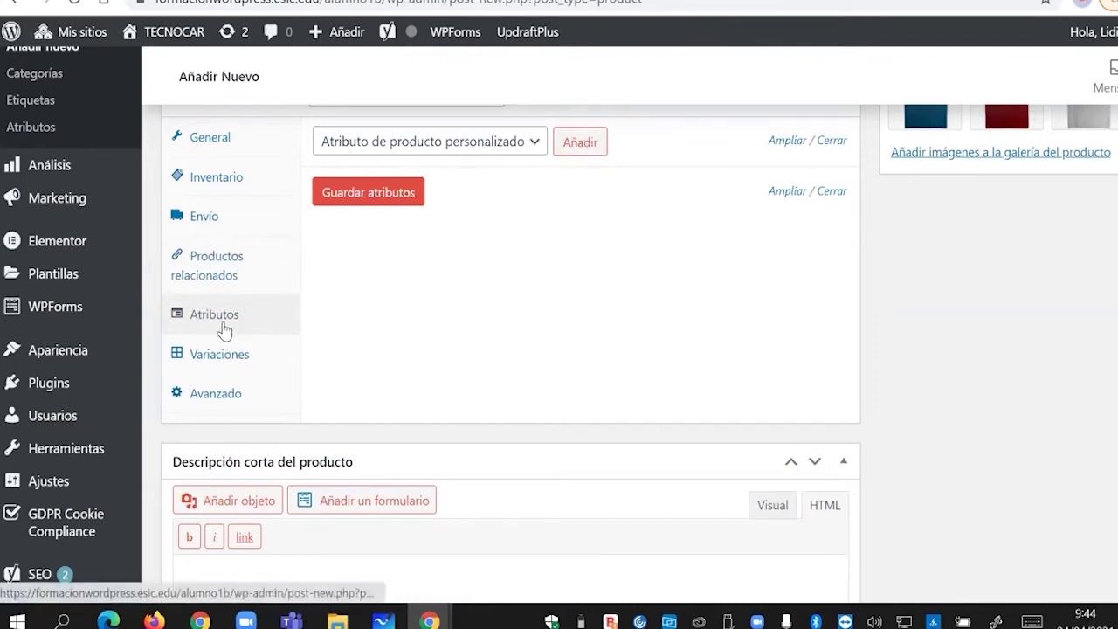
pyautogui.click(572, 144)
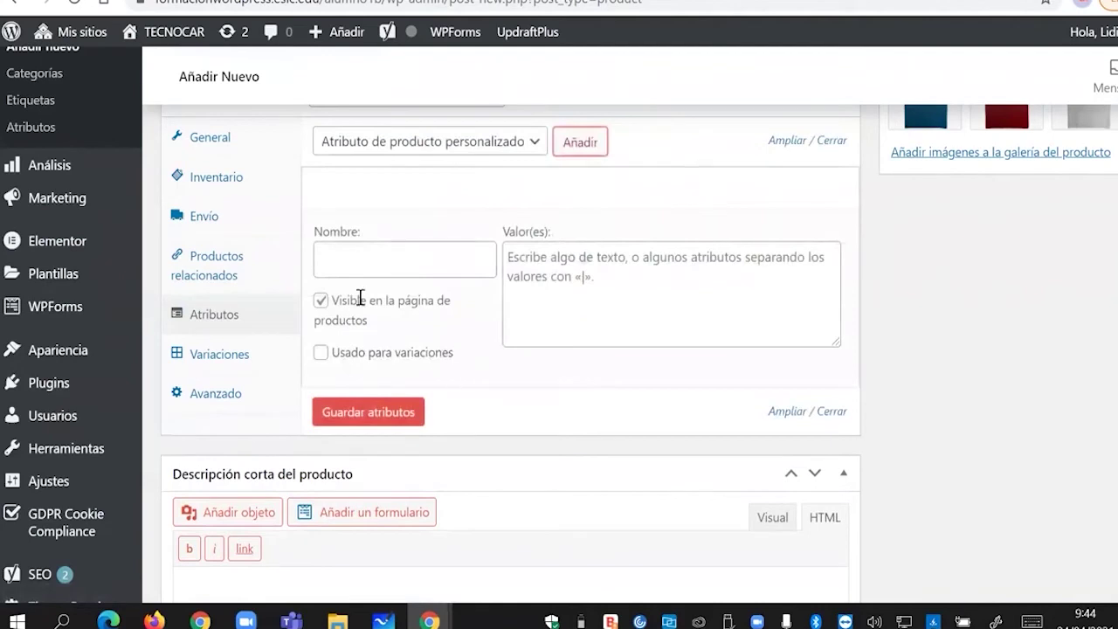
pyautogui.click(417, 267)
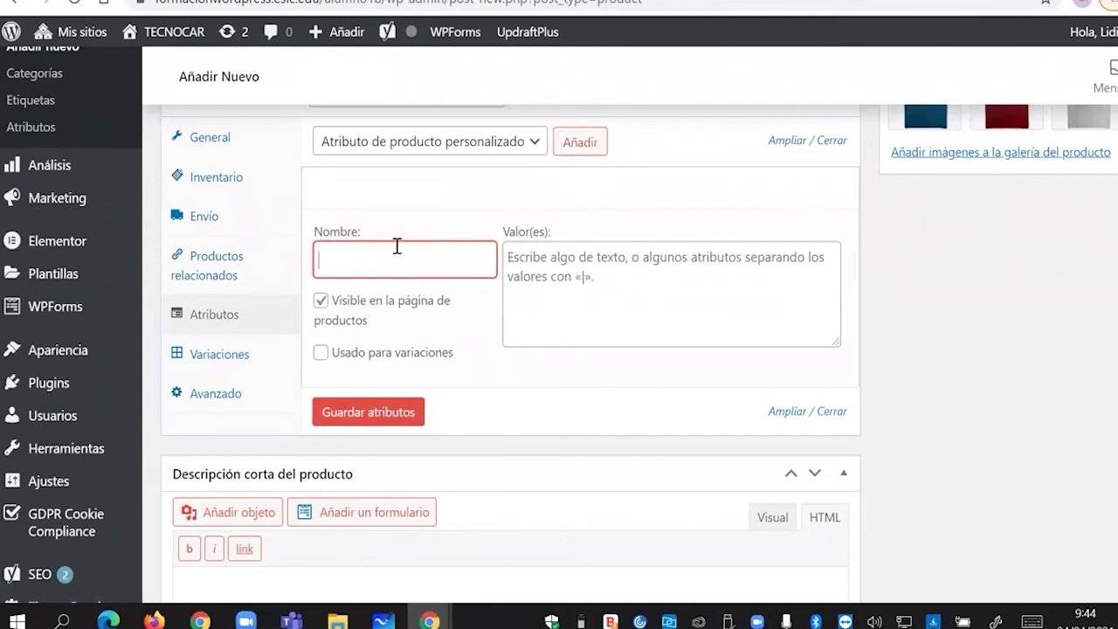
pyautogui.write('Talla')
pyautogui.click(525, 276)
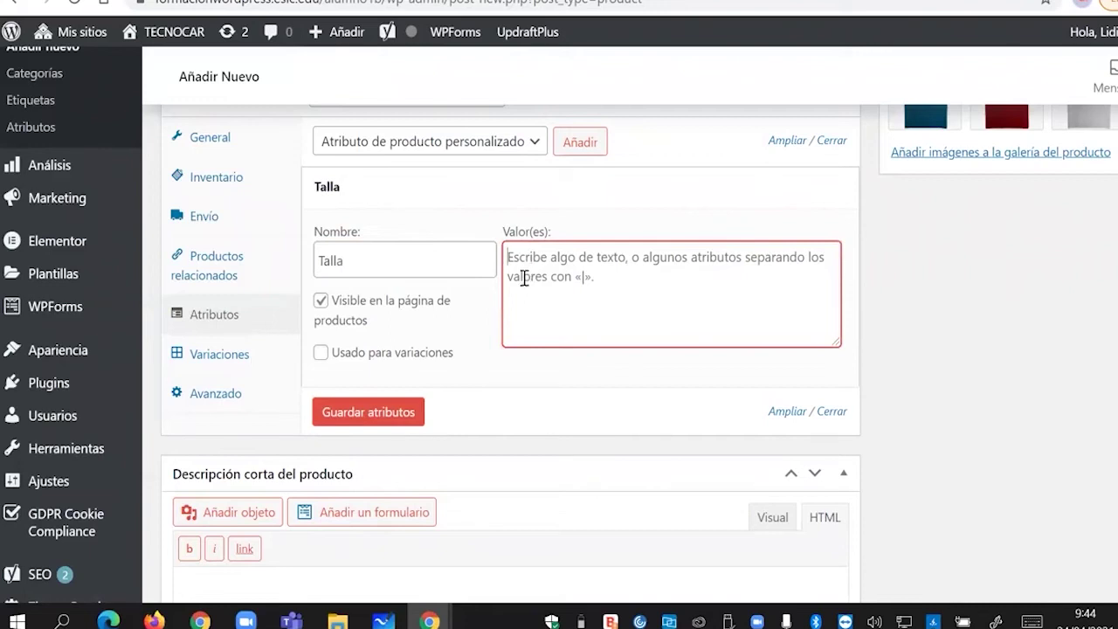
pyautogui.write('S')
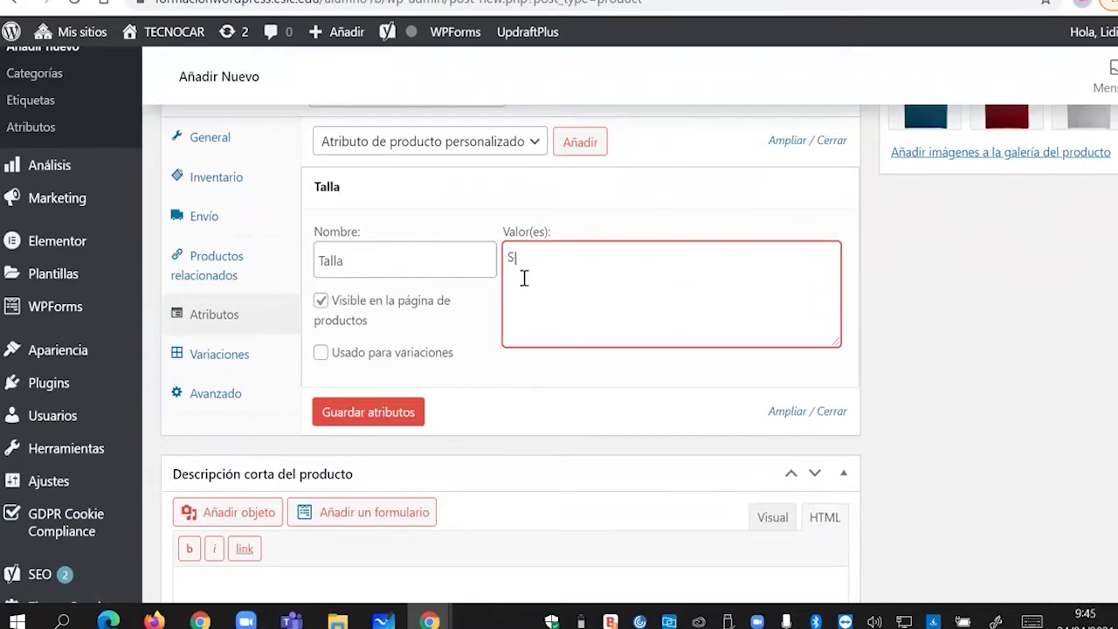
pyautogui.write('|M|')
pyautogui.press('BackSpace')
pyautogui.write('|L|XL|')
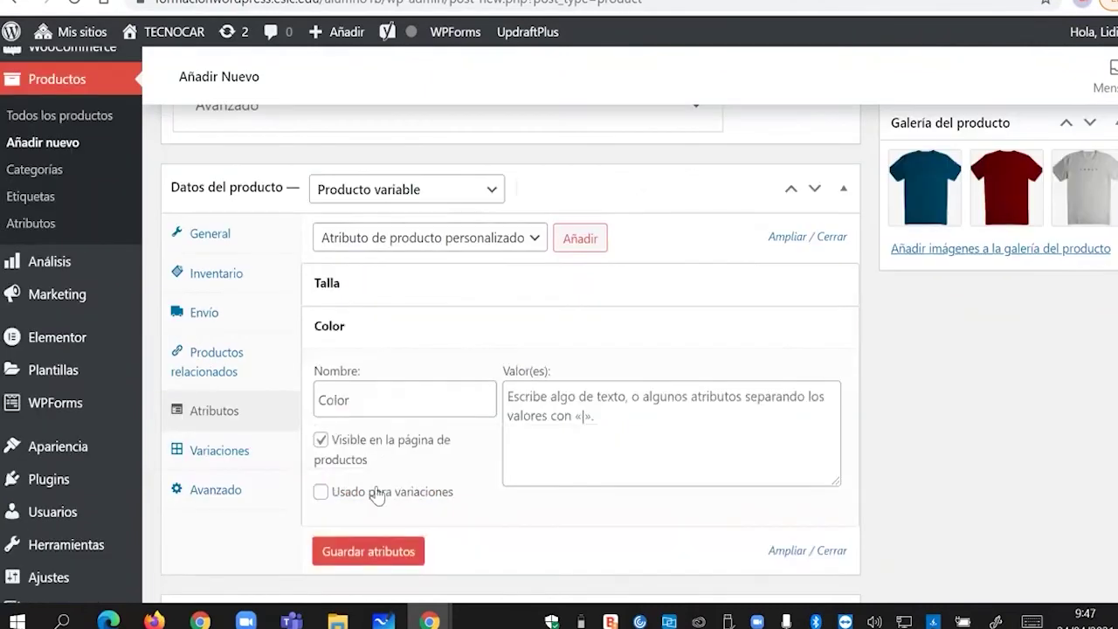
# - Make the Color attribute used for variations and enter its values Rojo, Azul and Gris
pyautogui.click(321, 492)
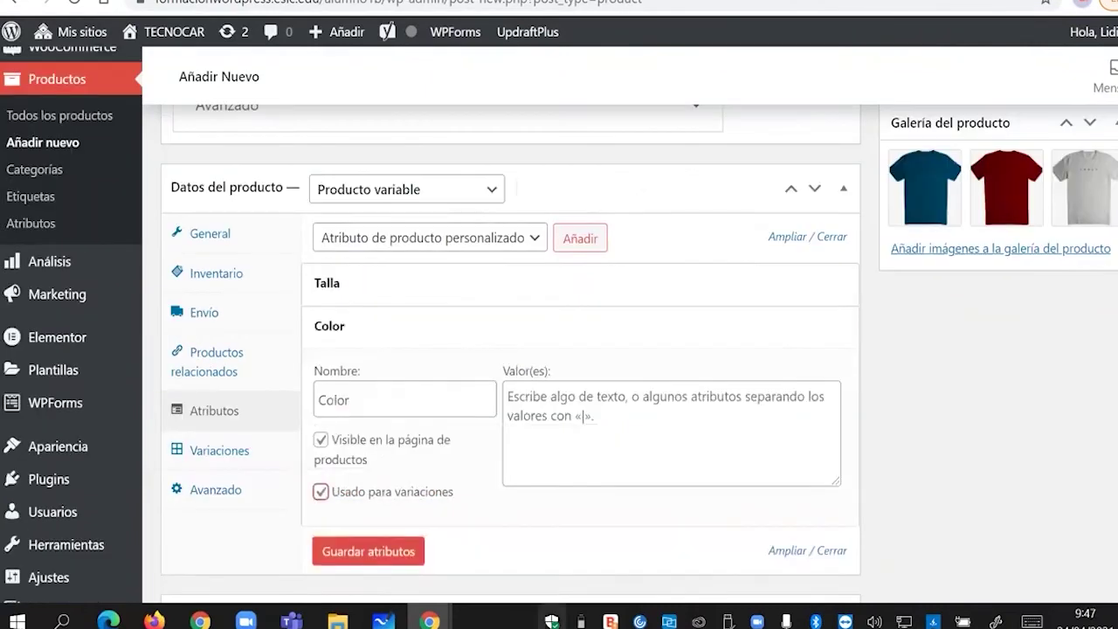
pyautogui.click(526, 425)
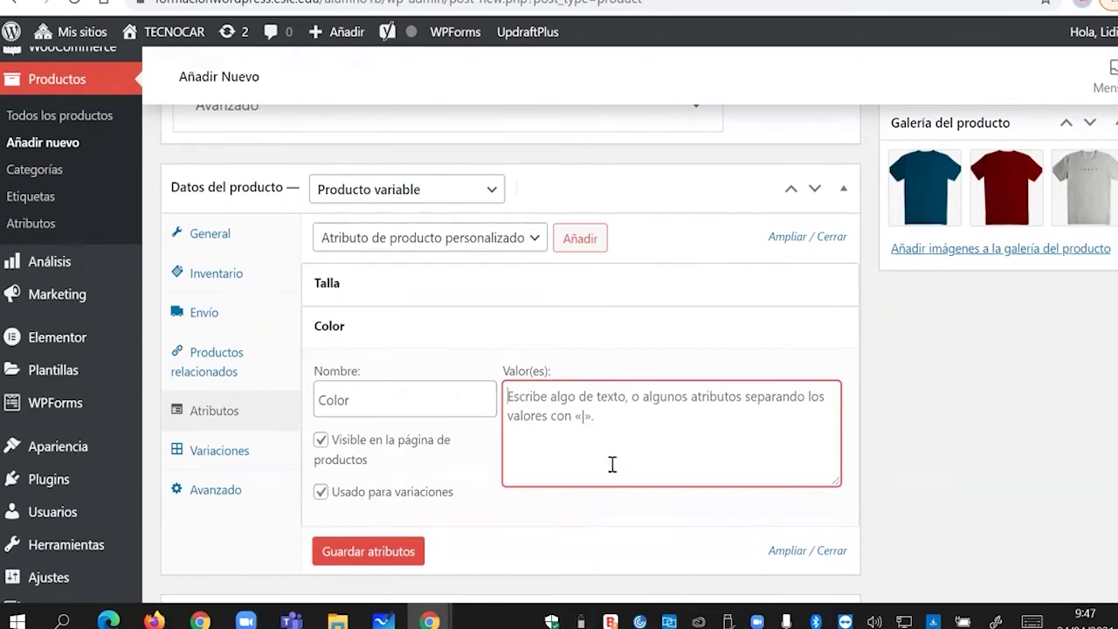
pyautogui.write('Rojo')
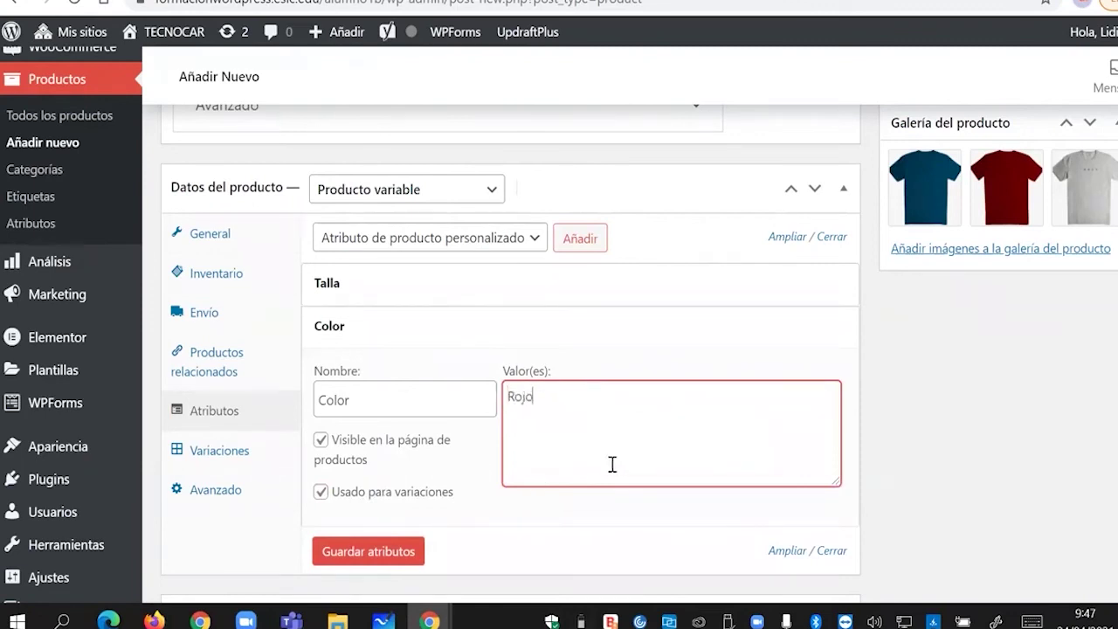
pyautogui.write('|azul')
pyautogui.press('BackSpace')
pyautogui.press('BackSpace')
pyautogui.press('BackSpace')
pyautogui.press('BackSpace')
pyautogui.write('Azul')
pyautogui.hotkey('ctrl', 'a')
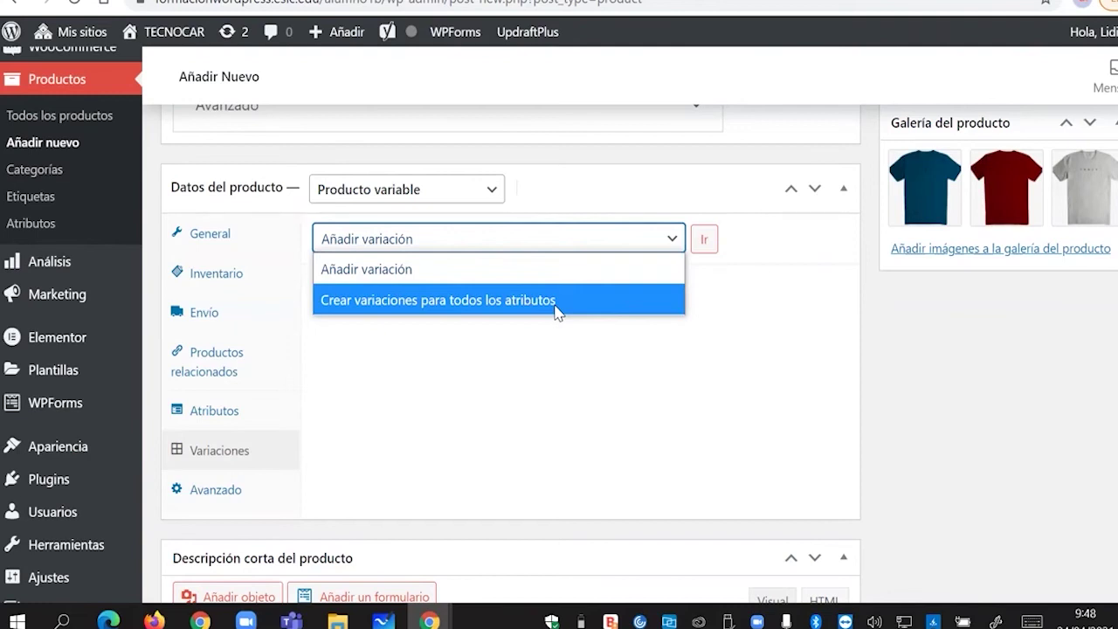
# - Create variations for all combinations of the product's size and colour attributes
pyautogui.click(556, 306)
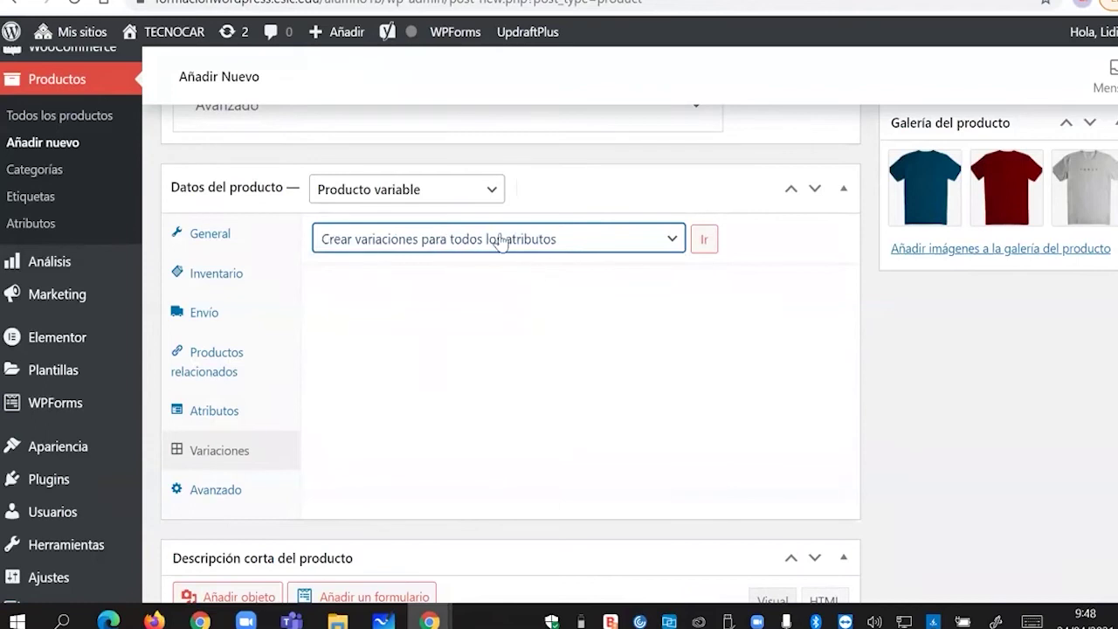
pyautogui.click(703, 244)
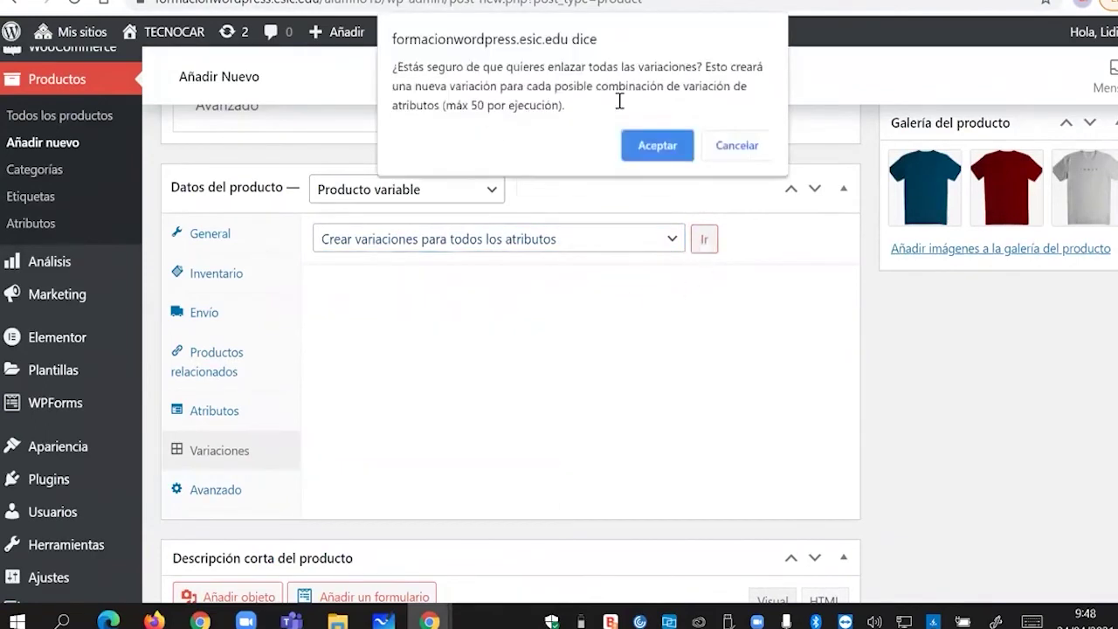
pyautogui.click(657, 146)
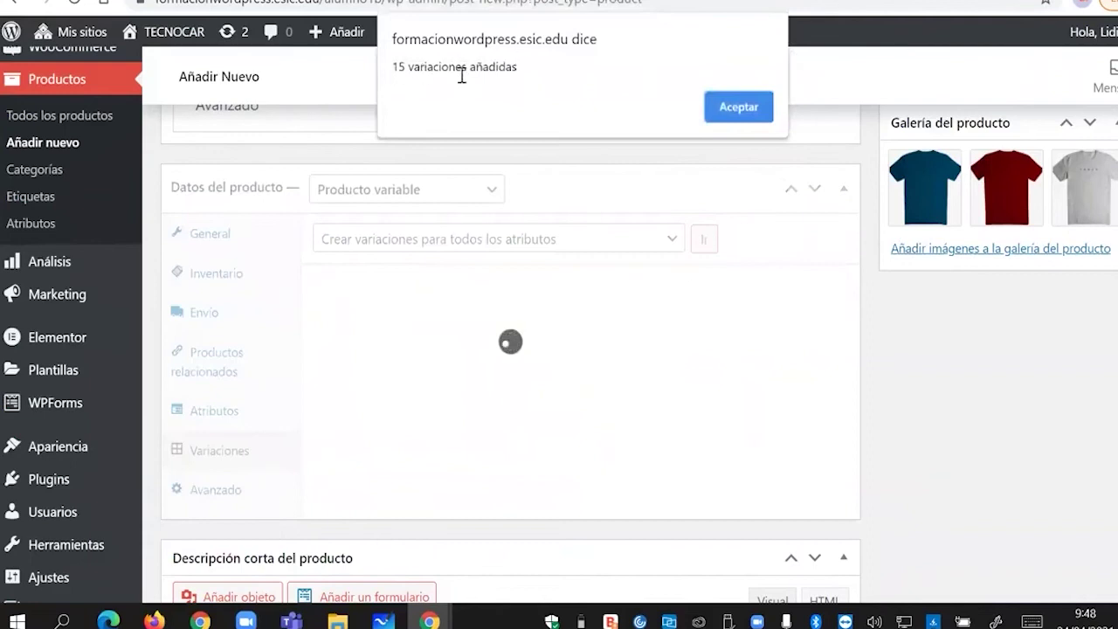
pyautogui.click(730, 111)
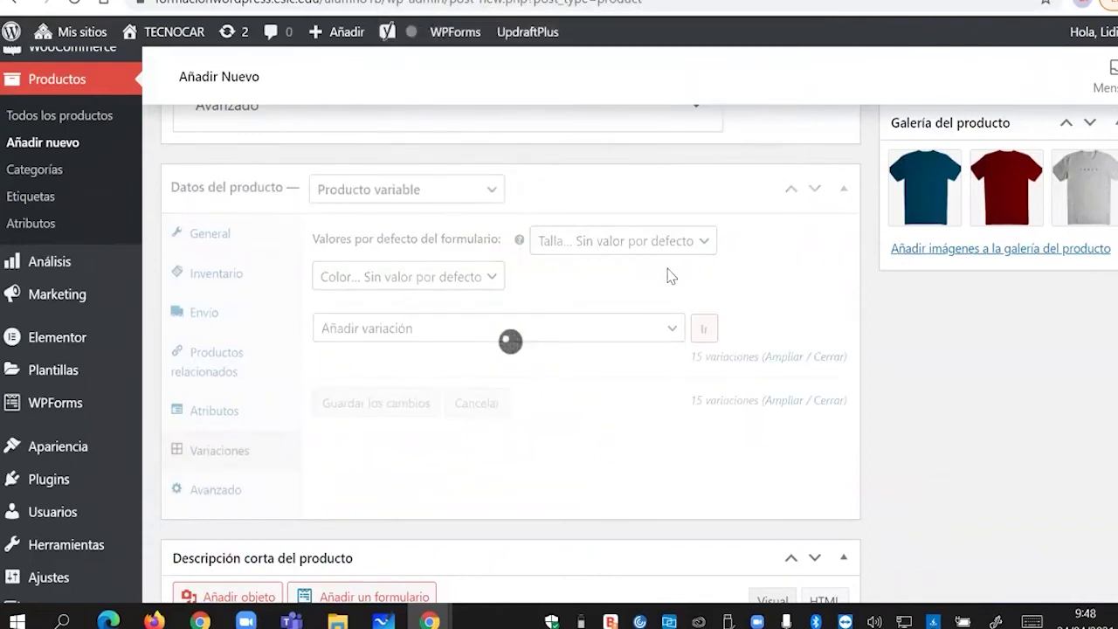
# - Expand the S Rojo variation and set camiseta_roja_01.png from the media library as its image
pyautogui.scroll(-2, 669, 277)
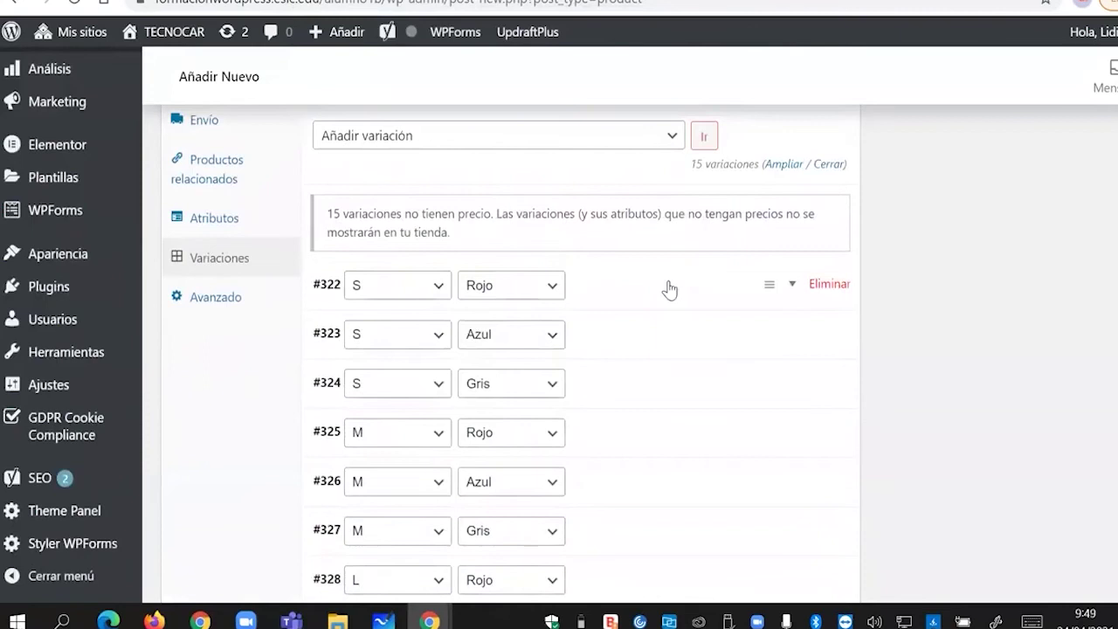
pyautogui.scroll(-1, 669, 289)
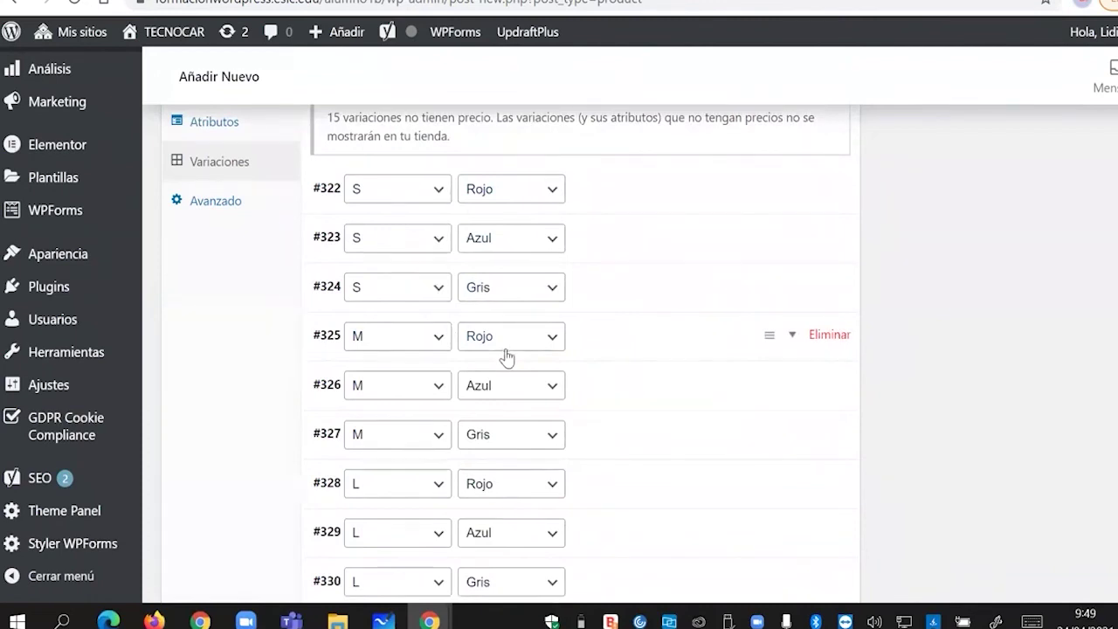
pyautogui.click(332, 194)
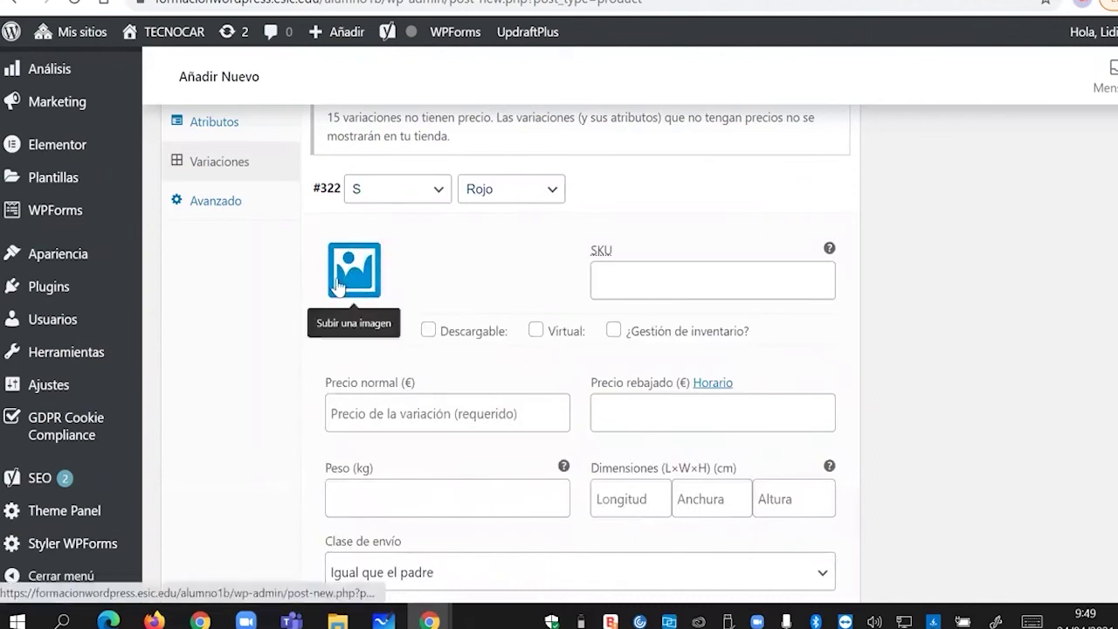
pyautogui.click(341, 289)
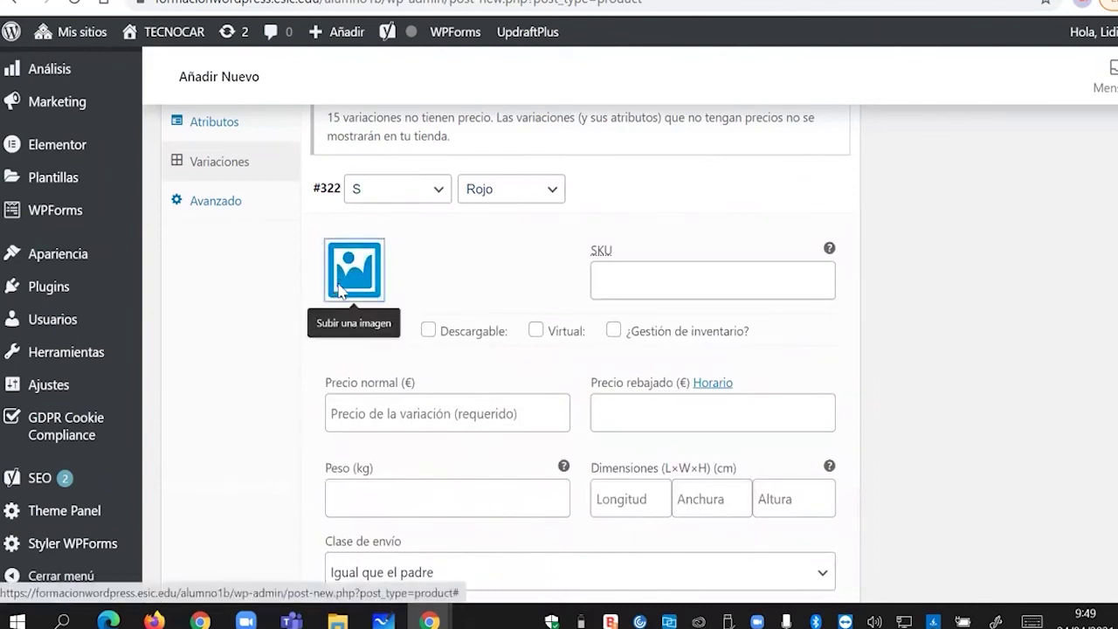
pyautogui.click(368, 426)
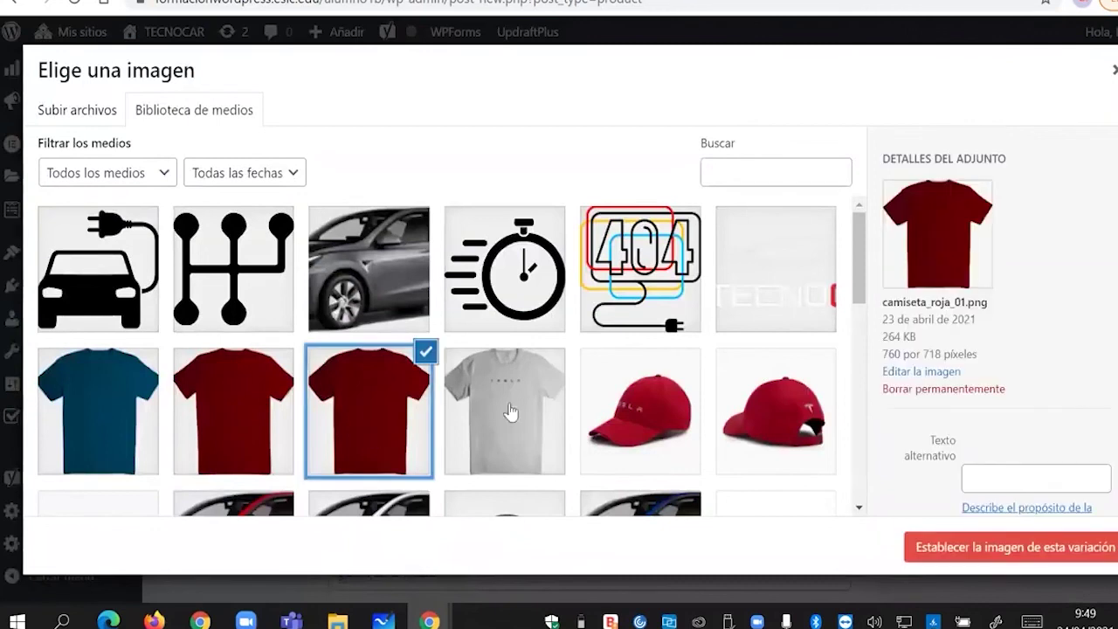
pyautogui.click(938, 557)
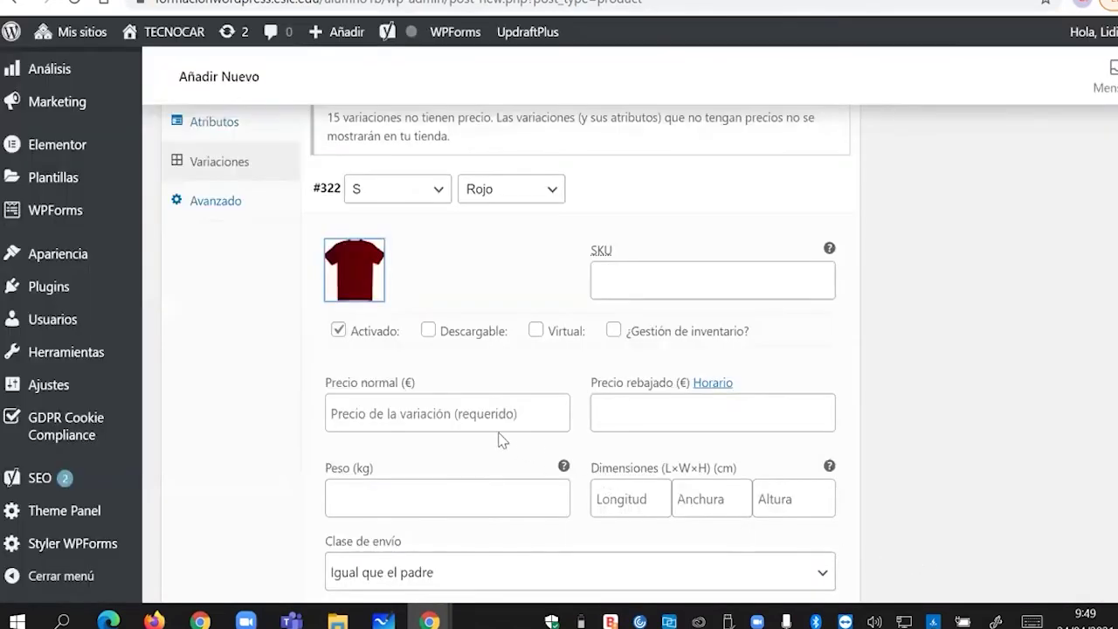
# - Set the S Rojo variation's regular price to 35 € and its sale price to 25 €
pyautogui.scroll(-1, 497, 431)
pyautogui.click(447, 330)
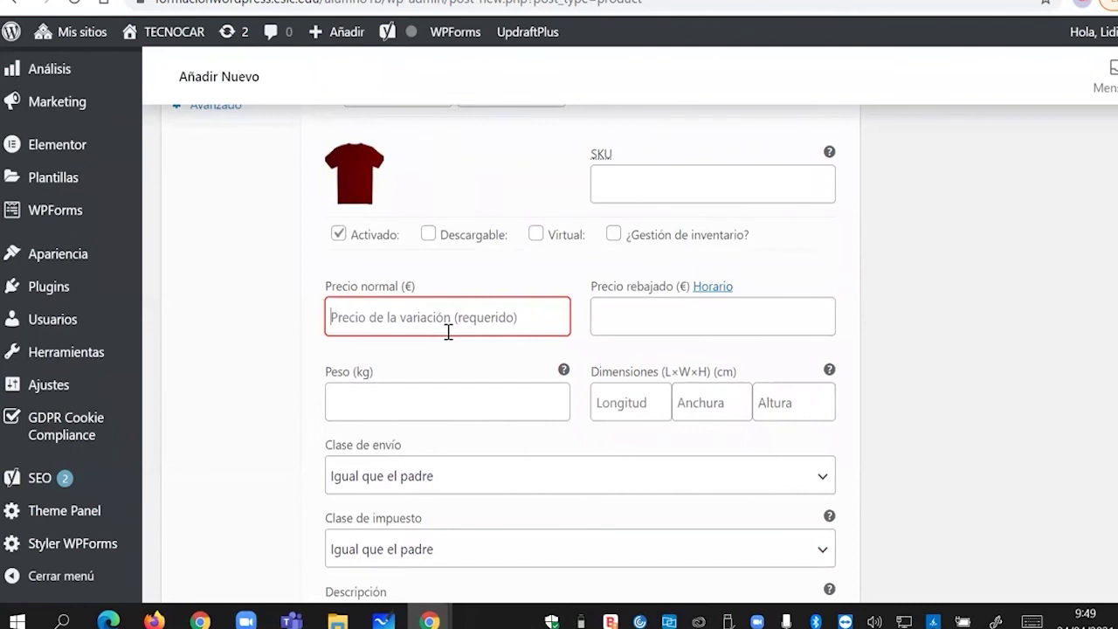
pyautogui.write('35')
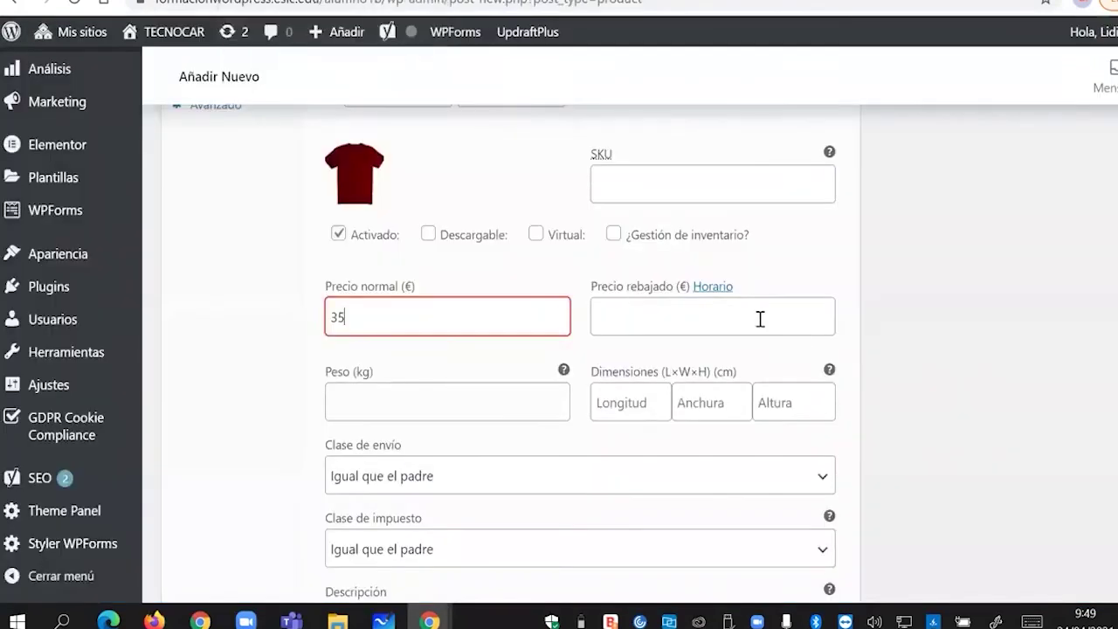
pyautogui.click(729, 322)
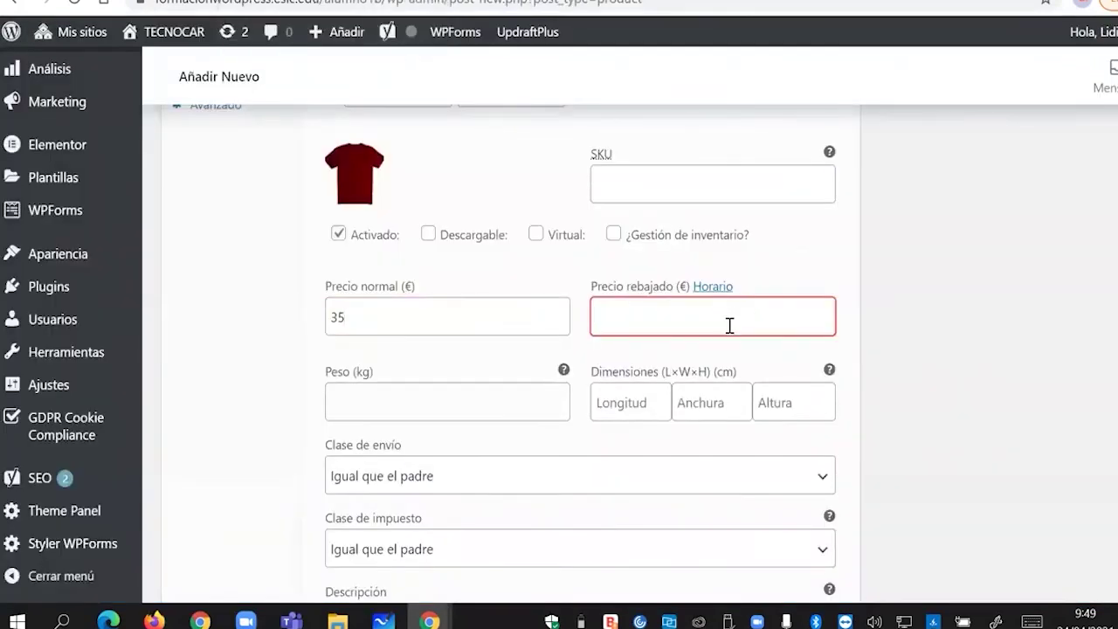
pyautogui.write('25')
# - Review the S Rojo variation's weight, dimensions, shipping class, tax class and description fields
pyautogui.click(470, 413)
pyautogui.scroll(-1, 470, 413)
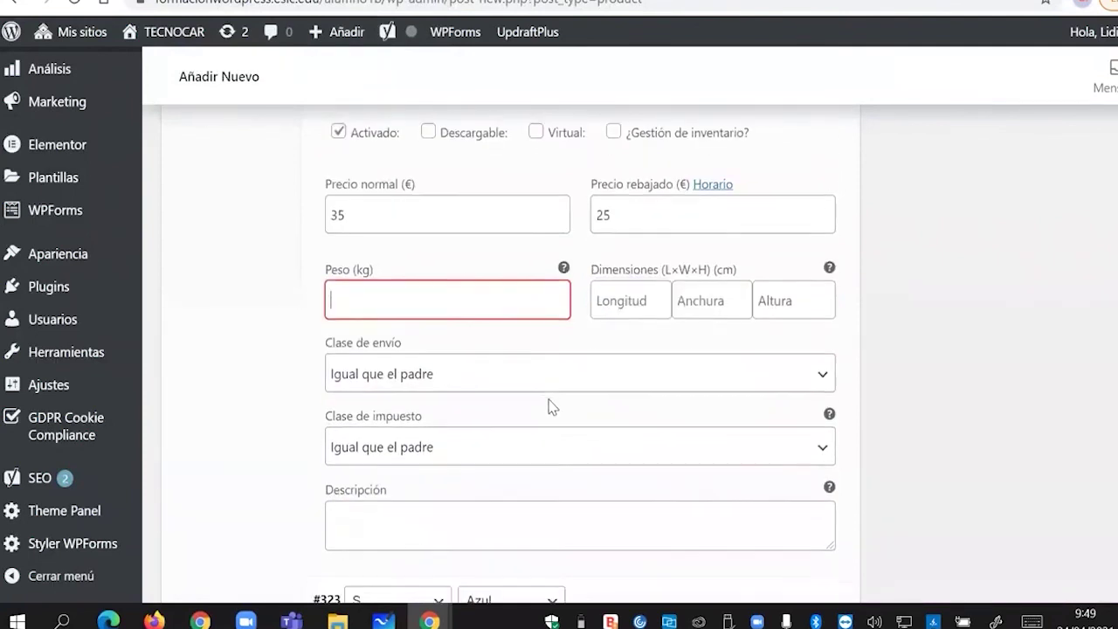
pyautogui.scroll(-1, 549, 407)
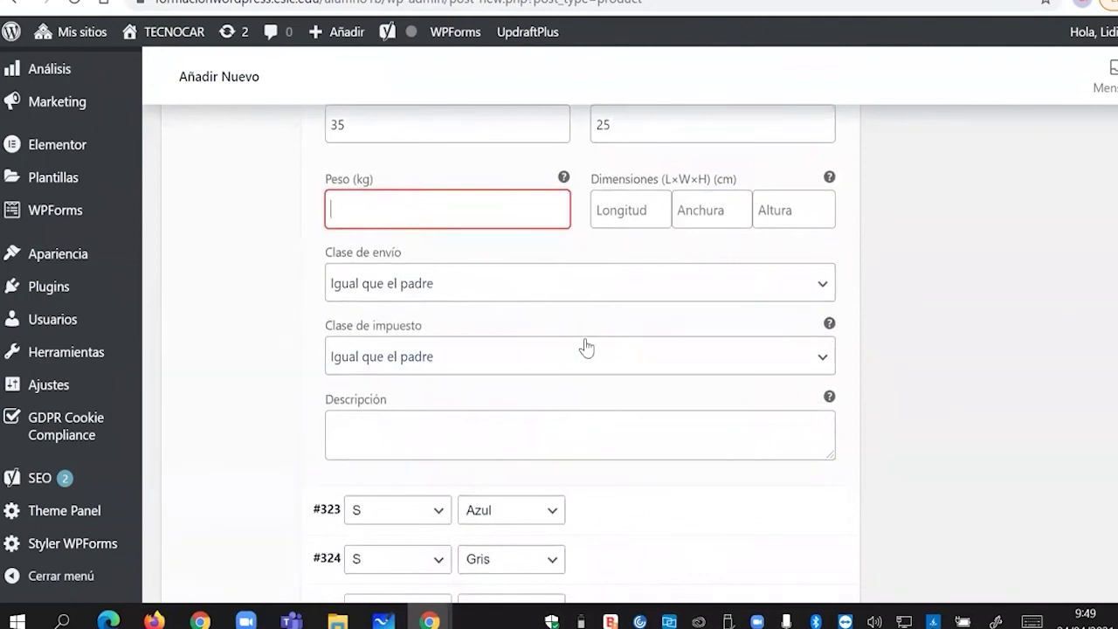
pyautogui.scroll(-2, 586, 346)
pyautogui.scroll(7, 587, 347)
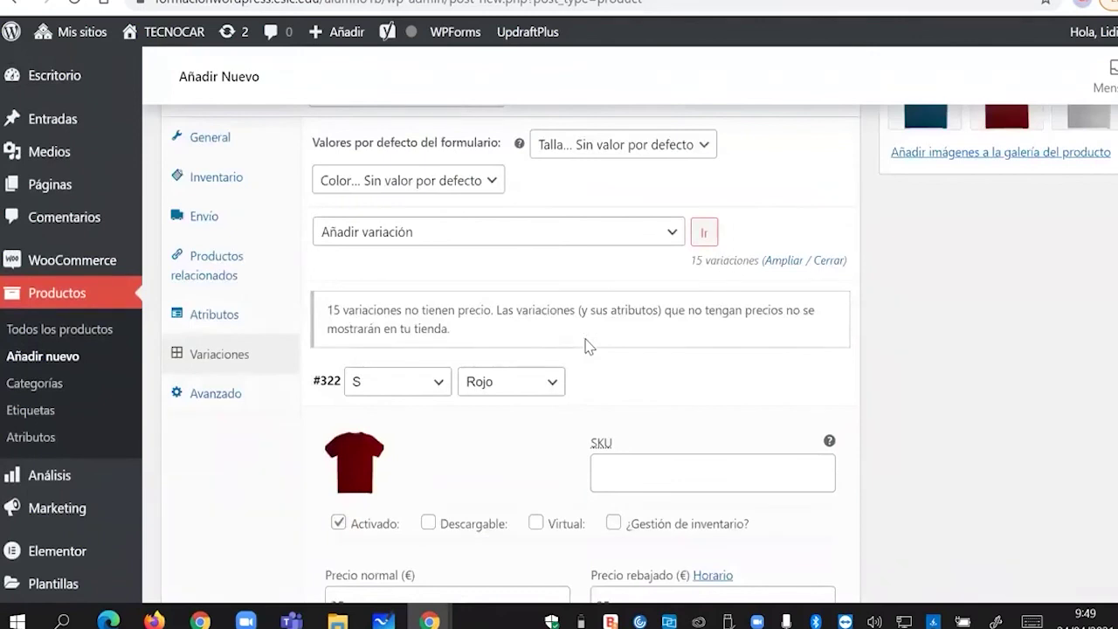
pyautogui.scroll(-2, 586, 347)
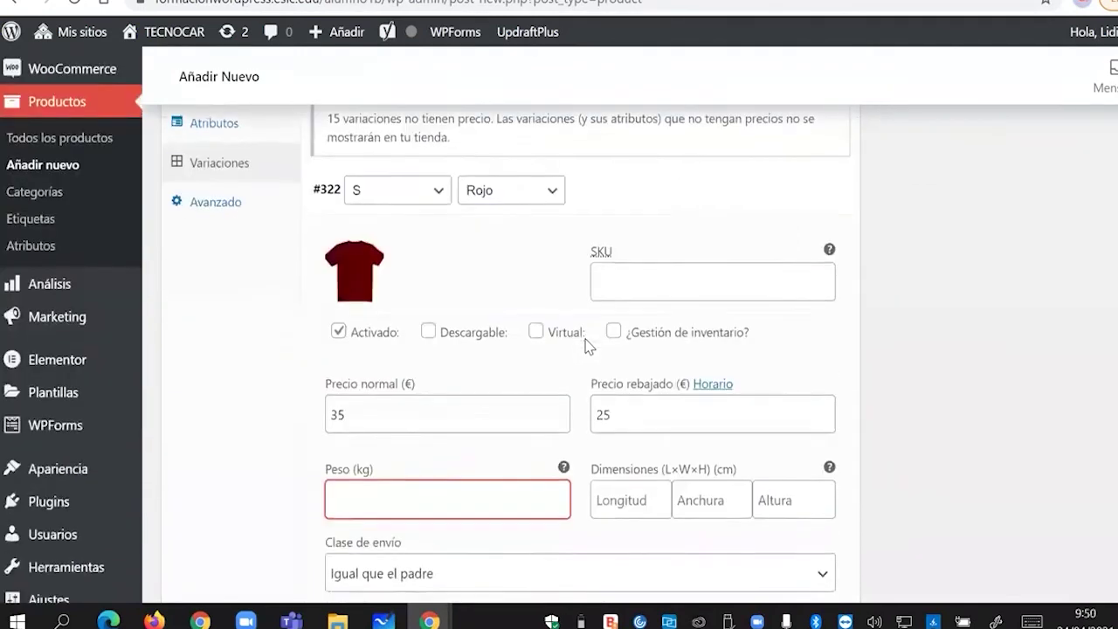
pyautogui.scroll(4, 586, 346)
pyautogui.scroll(-8, 586, 347)
# - In the S Azul variation, set the regular price to 30 € and enable inventory management
pyautogui.scroll(-2, 586, 346)
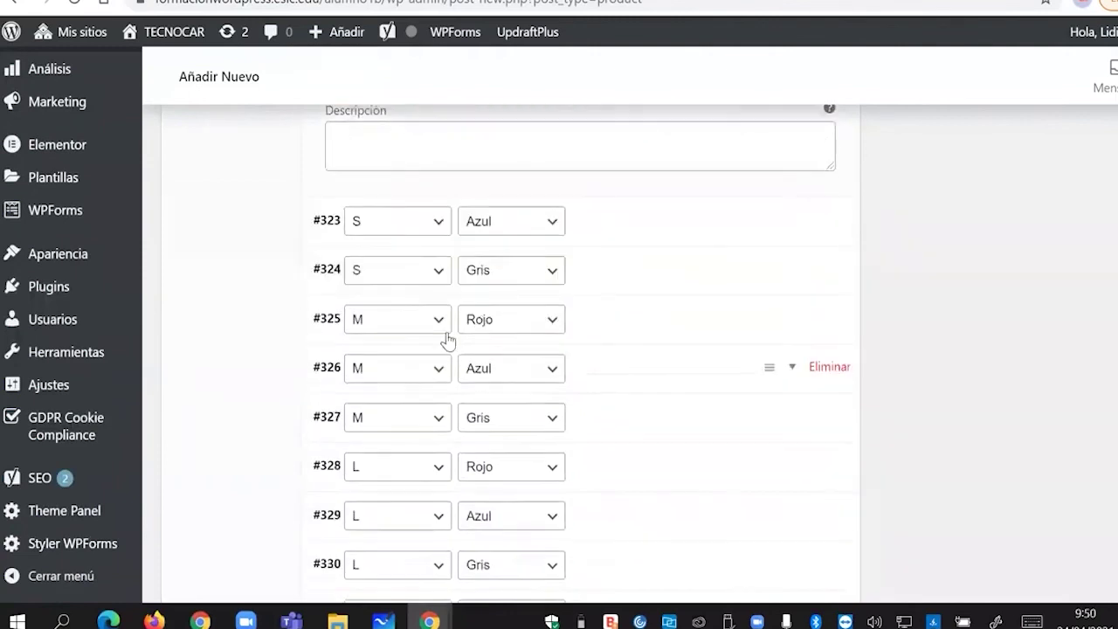
pyautogui.click(342, 234)
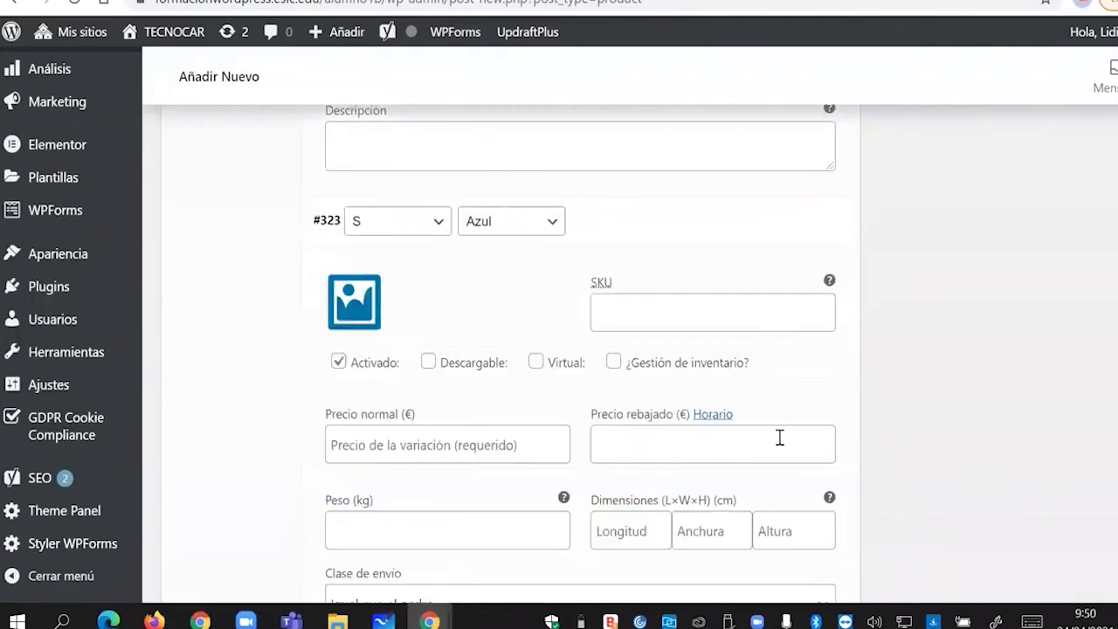
pyautogui.scroll(-5, 778, 439)
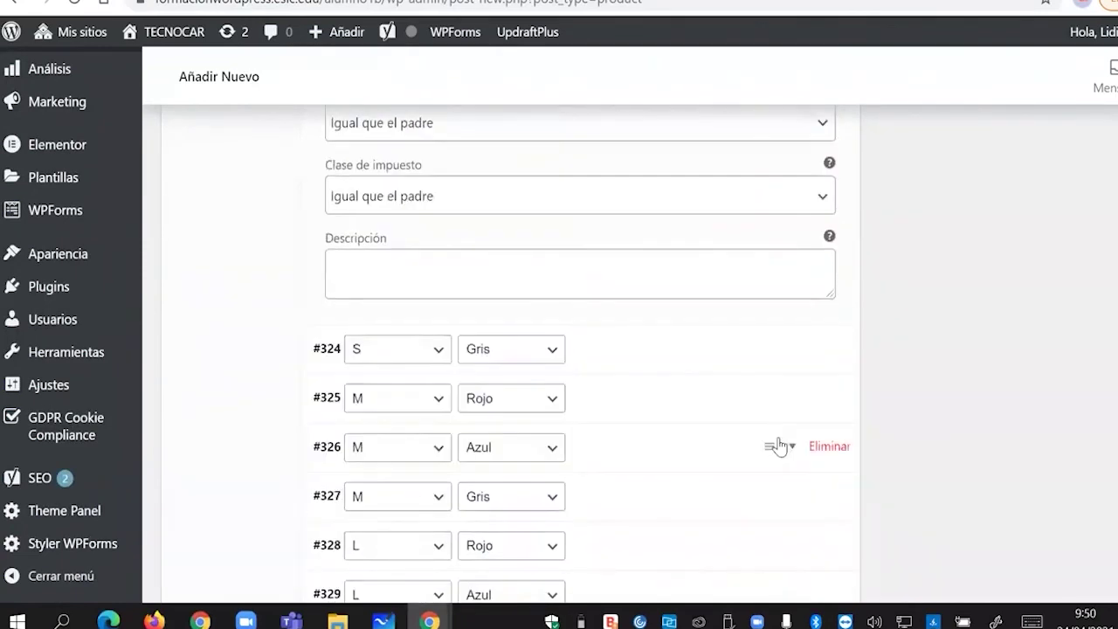
pyautogui.scroll(5, 780, 442)
pyautogui.scroll(1, 777, 432)
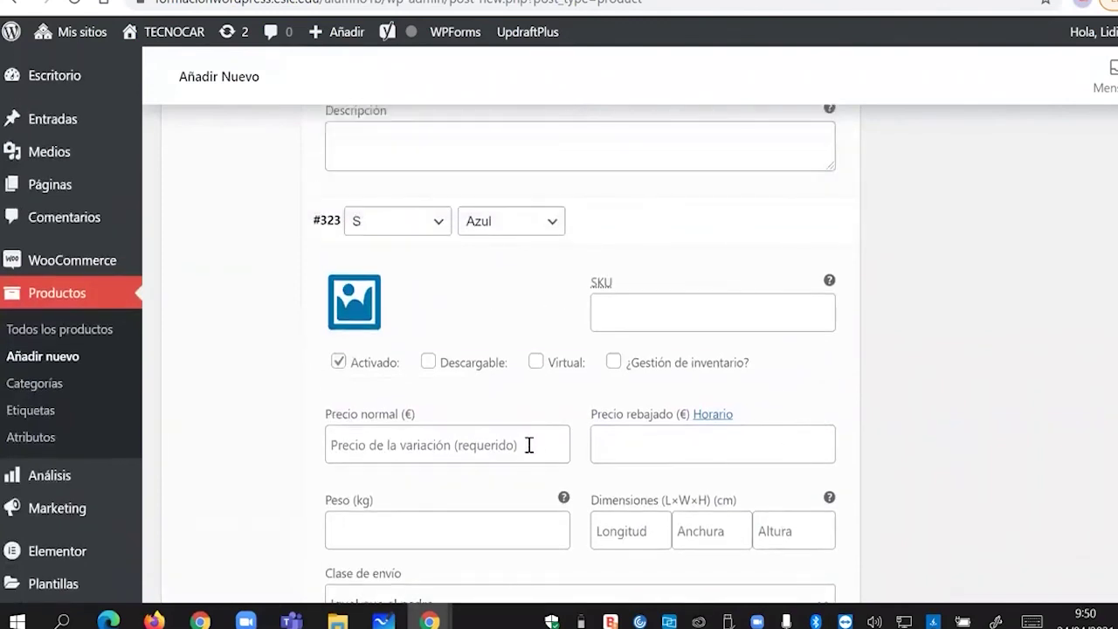
pyautogui.click(528, 445)
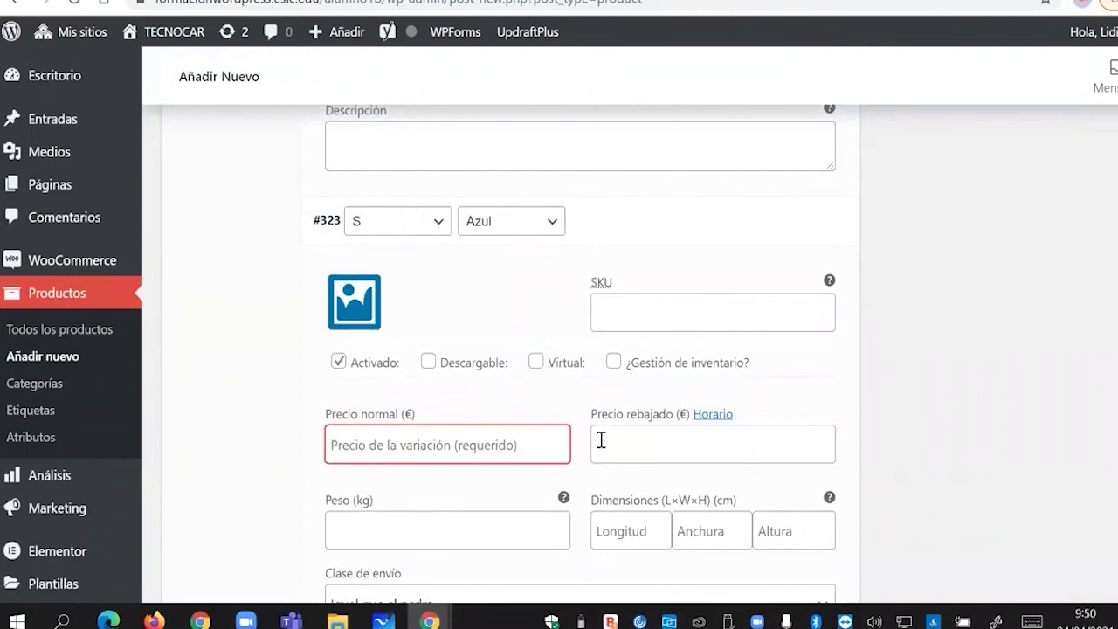
pyautogui.write('30')
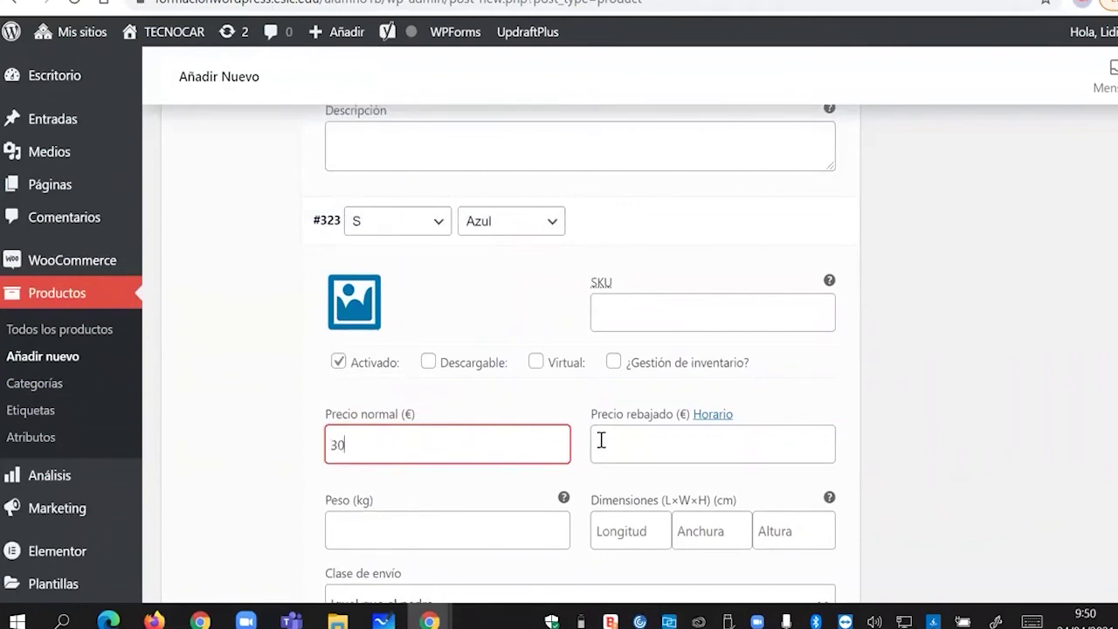
pyautogui.click(614, 362)
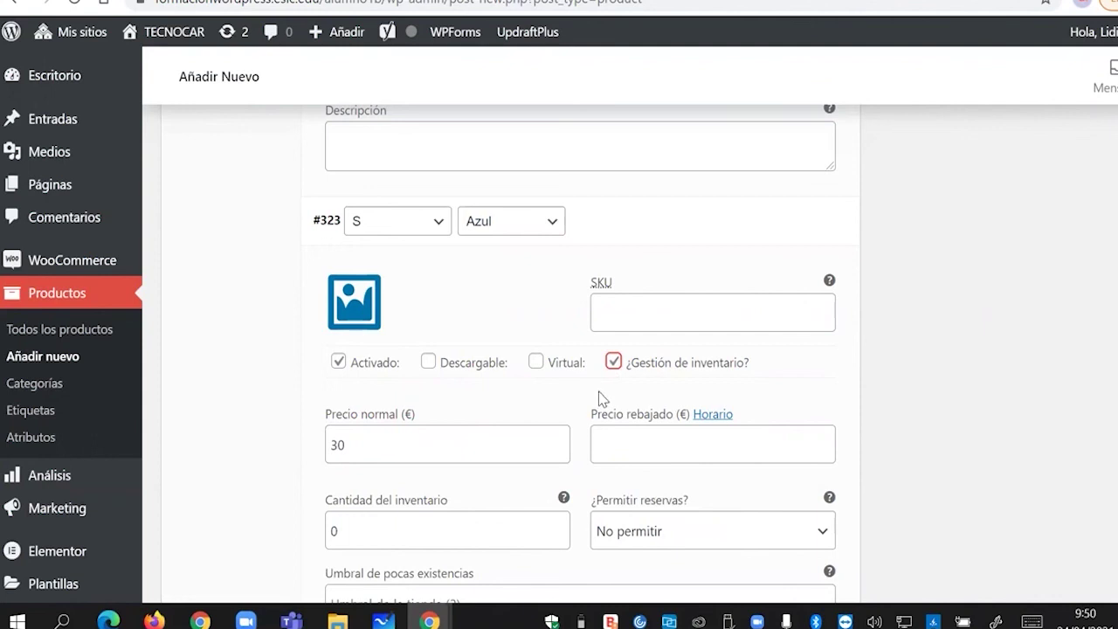
pyautogui.scroll(-1, 601, 399)
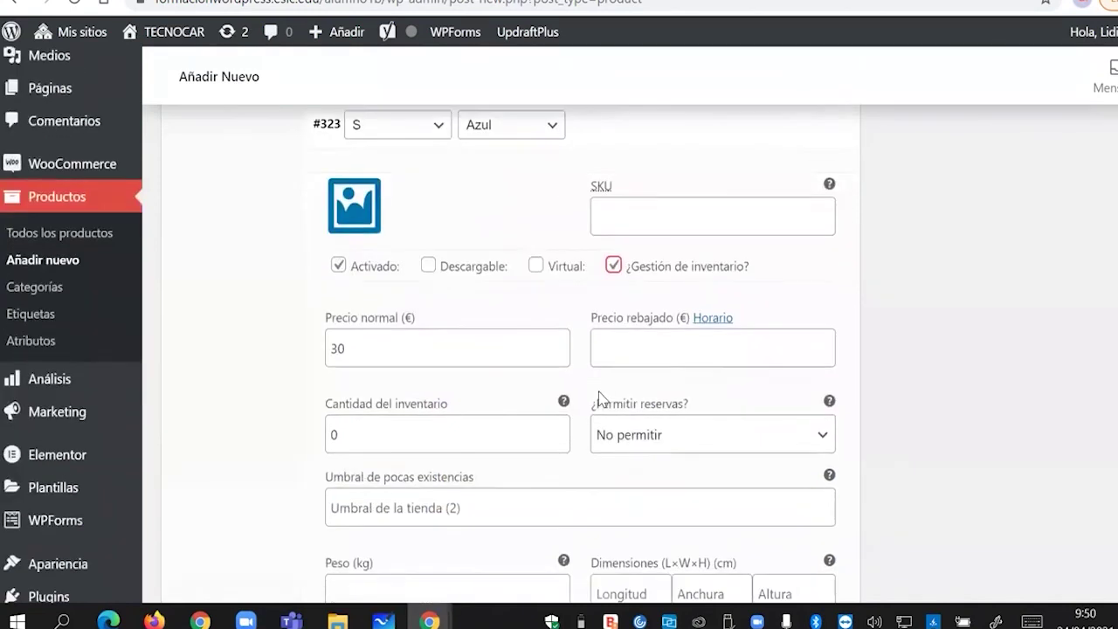